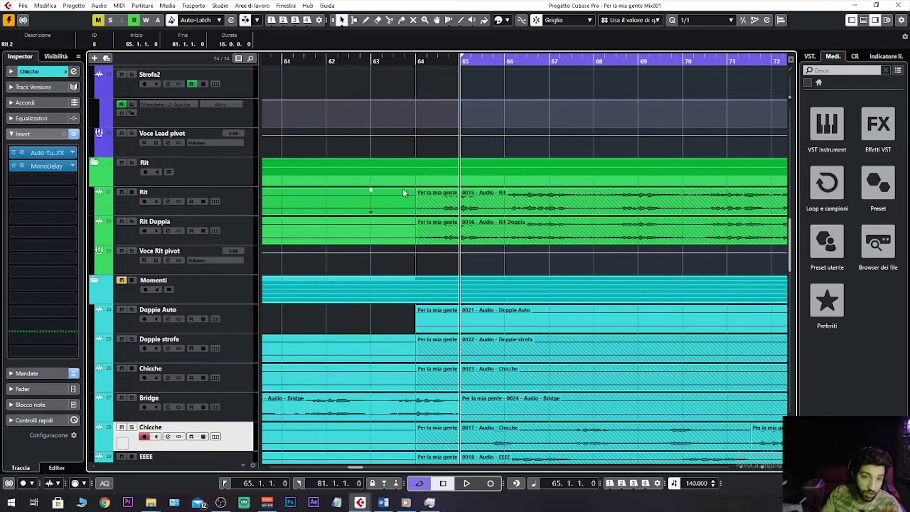
- Look over the project's track list and play the vocal tracks from bar 65
scroll(461, 211, down, 3)
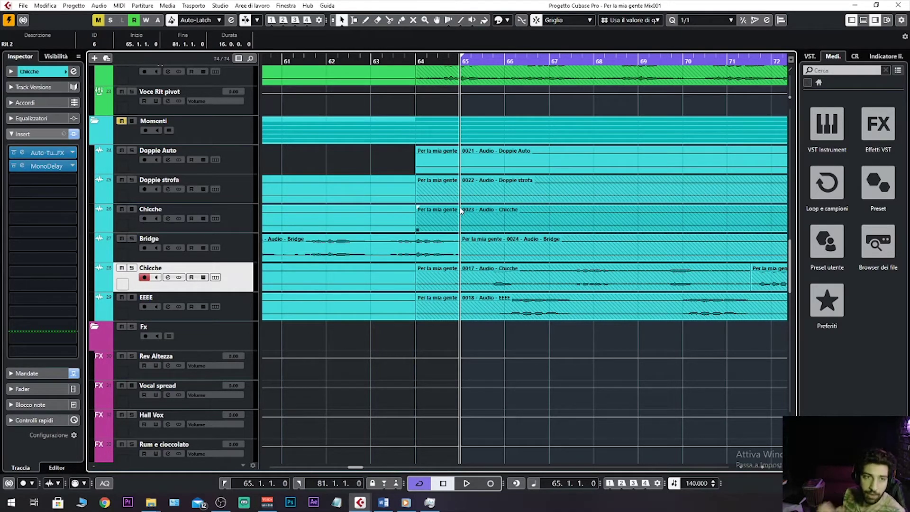
scroll(479, 207, up, 10)
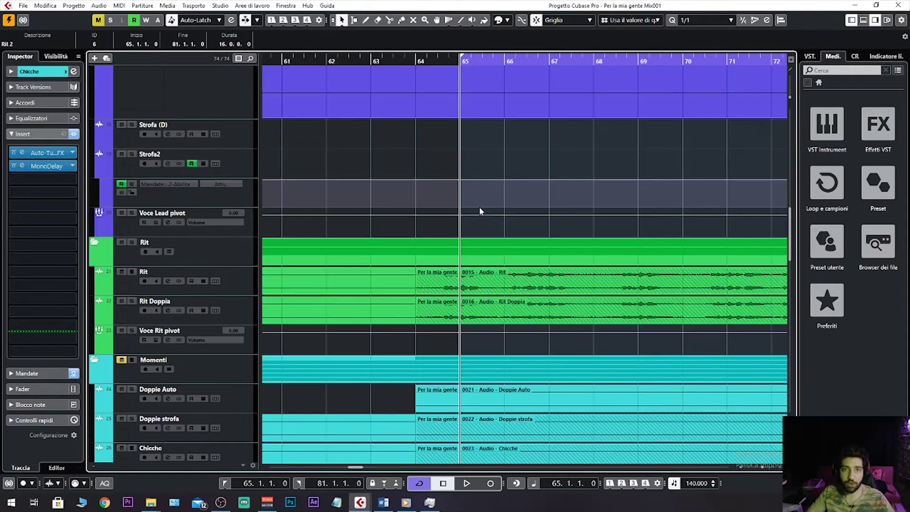
scroll(480, 208, down, 3)
scroll(479, 208, up, 10)
scroll(480, 212, down, 15)
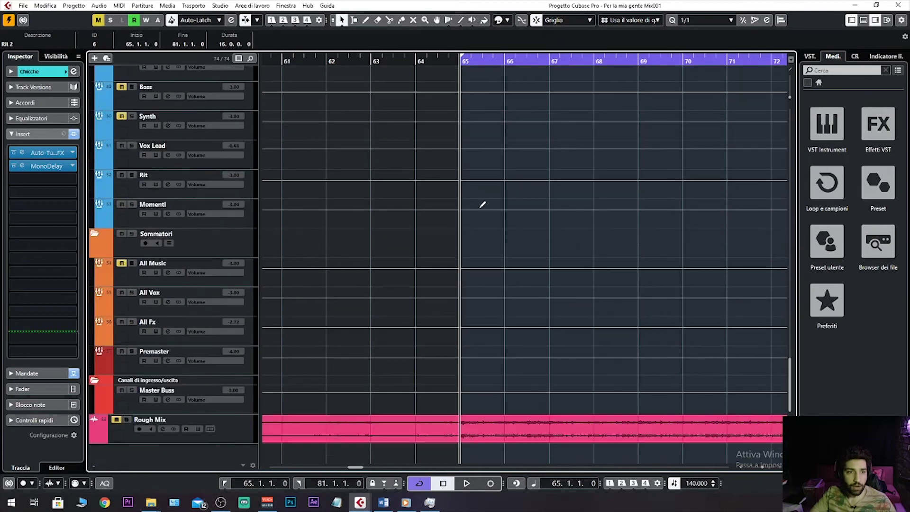
scroll(479, 207, up, 15)
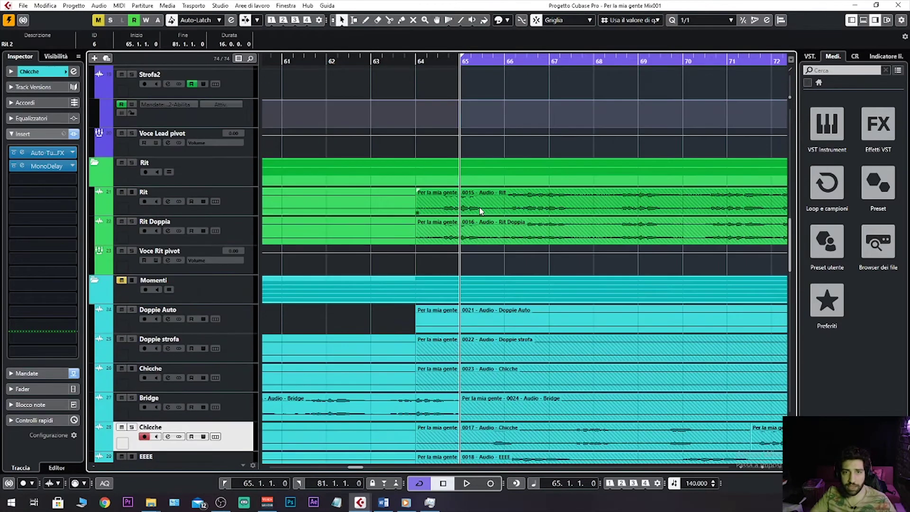
scroll(520, 242, down, 5)
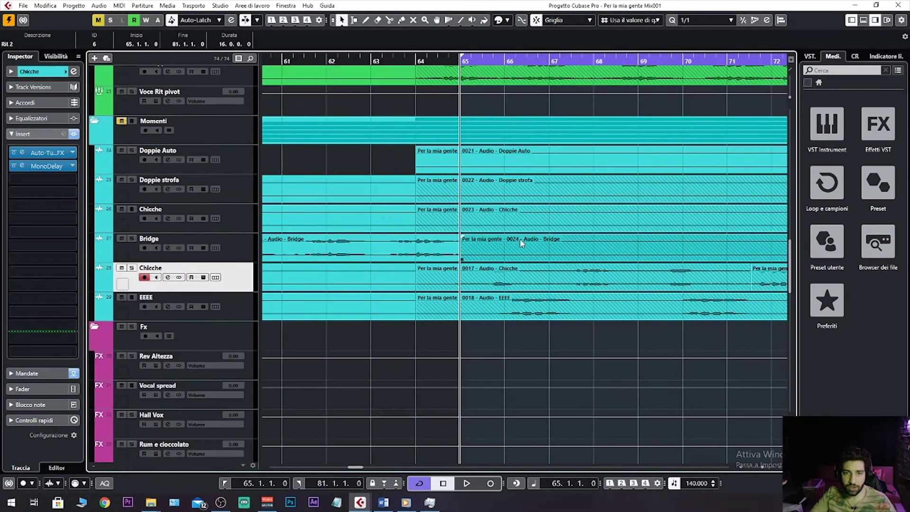
key(space)
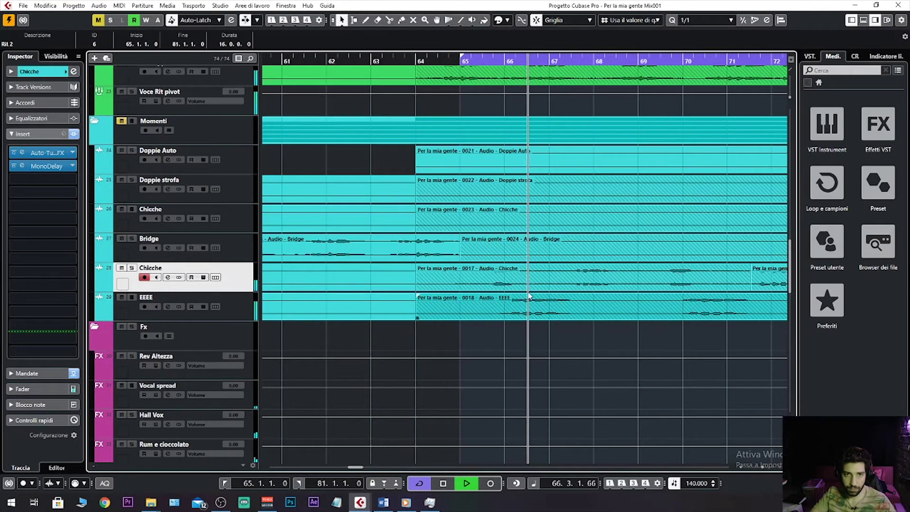
key(space)
- Unmute the All Music group and the Drum, Bass and Synth group channels that feed it
scroll(401, 298, down, 8)
scroll(401, 298, down, 10)
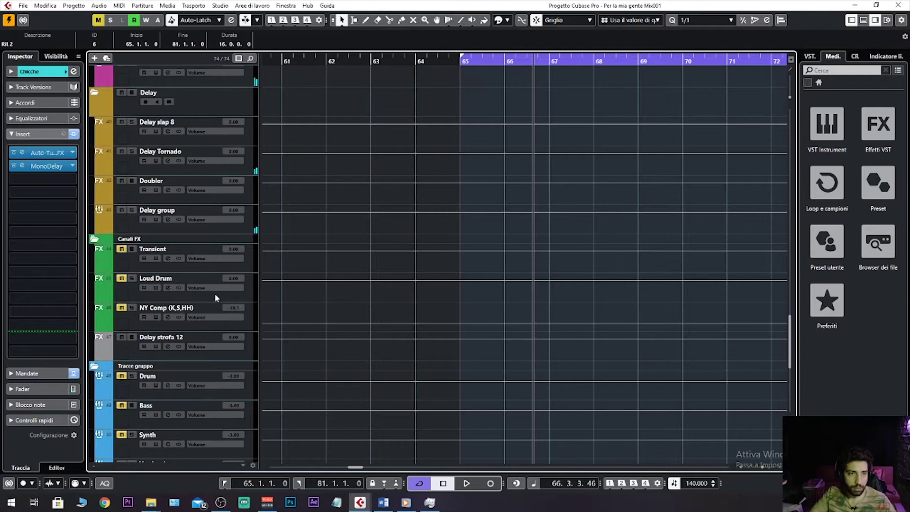
scroll(144, 281, down, 10)
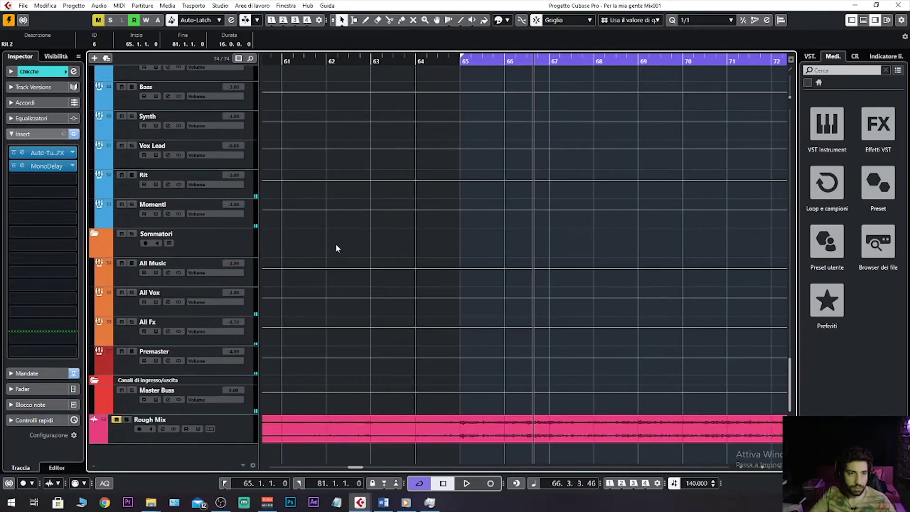
- Listen to the vocals together with the music through the looped section, then stop playback
key(space)
scroll(516, 238, up, 10)
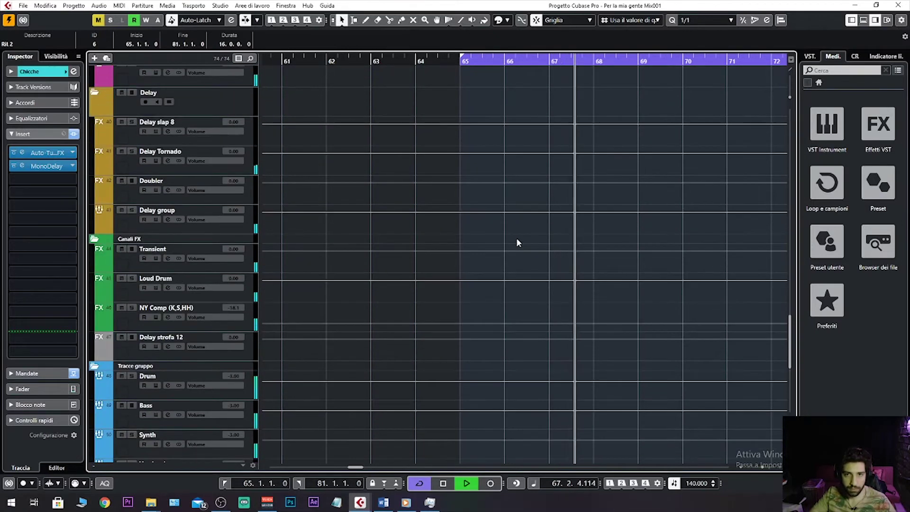
scroll(517, 242, up, 15)
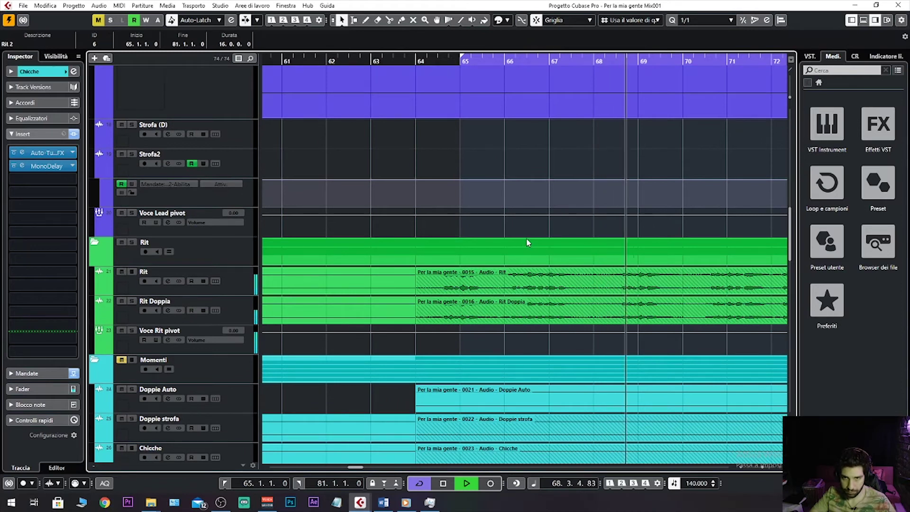
scroll(528, 243, down, 8)
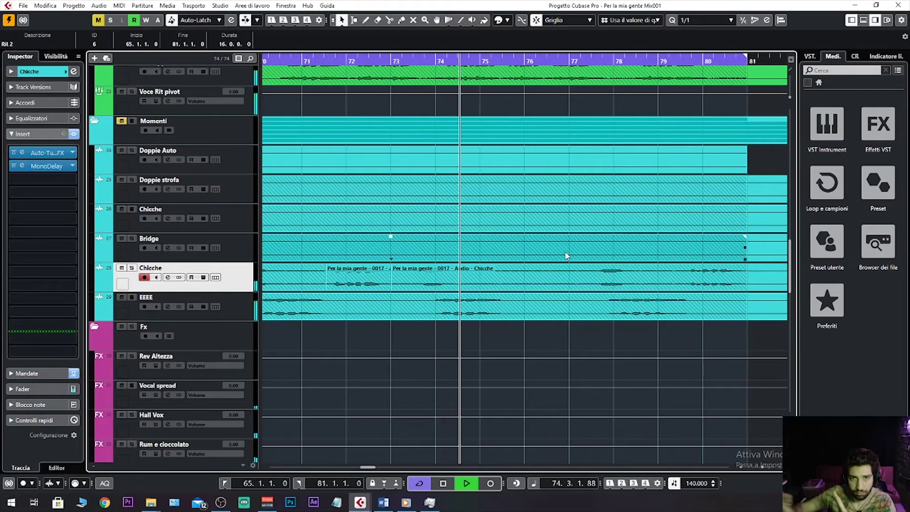
key(space)
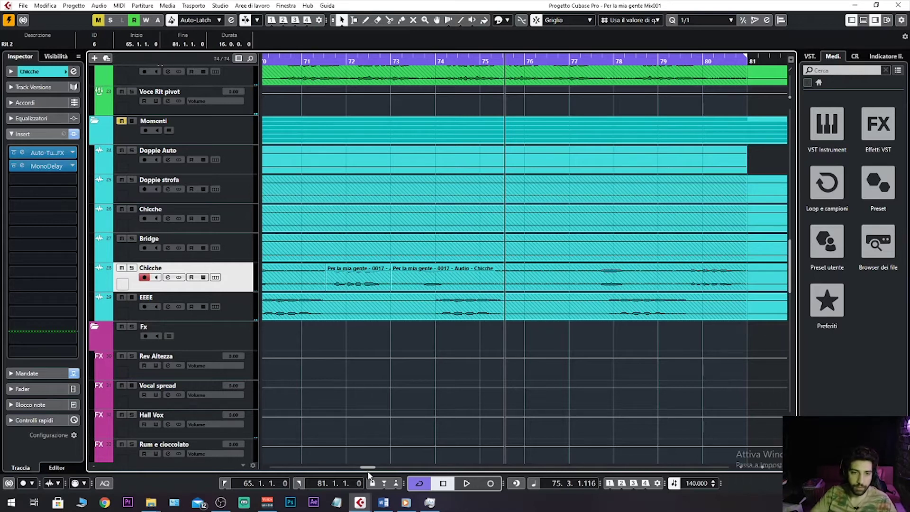
- Mute the Rit folder with its chorus vocal tracks
drag(371, 467, 360, 468)
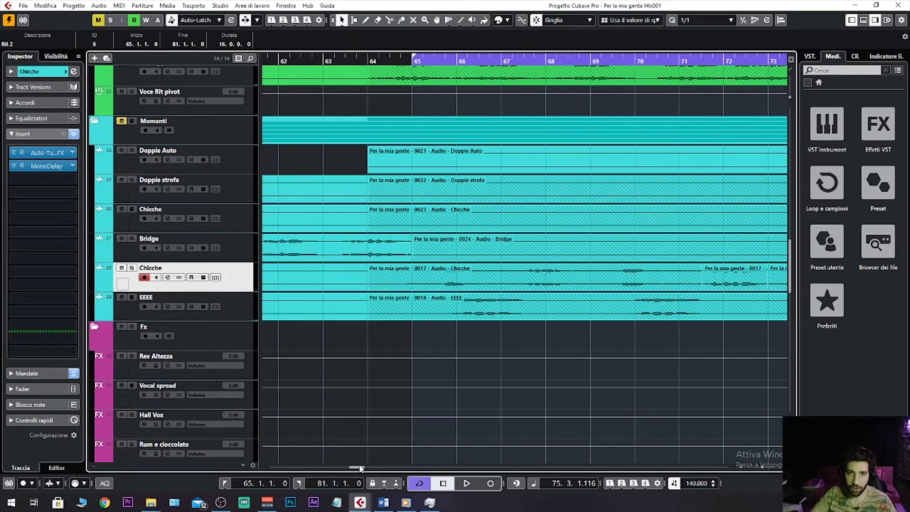
scroll(425, 242, up, 8)
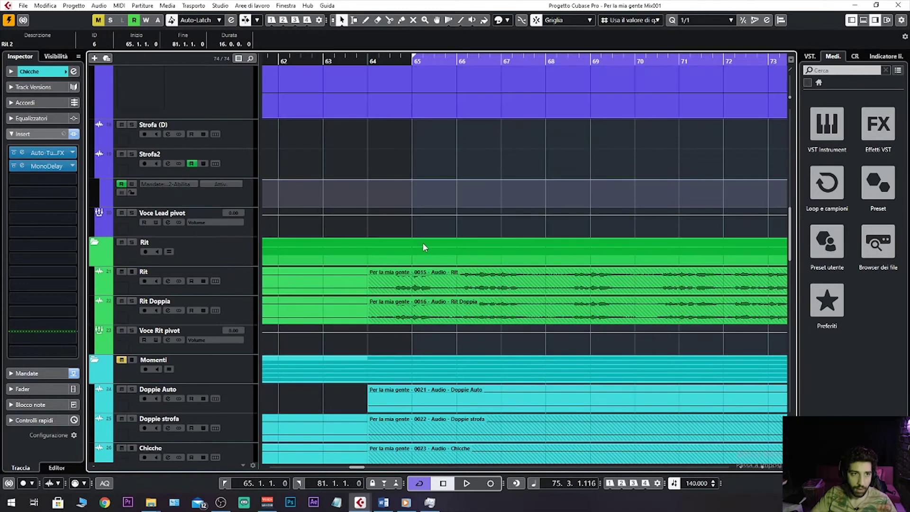
click(121, 242)
scroll(382, 242, down, 5)
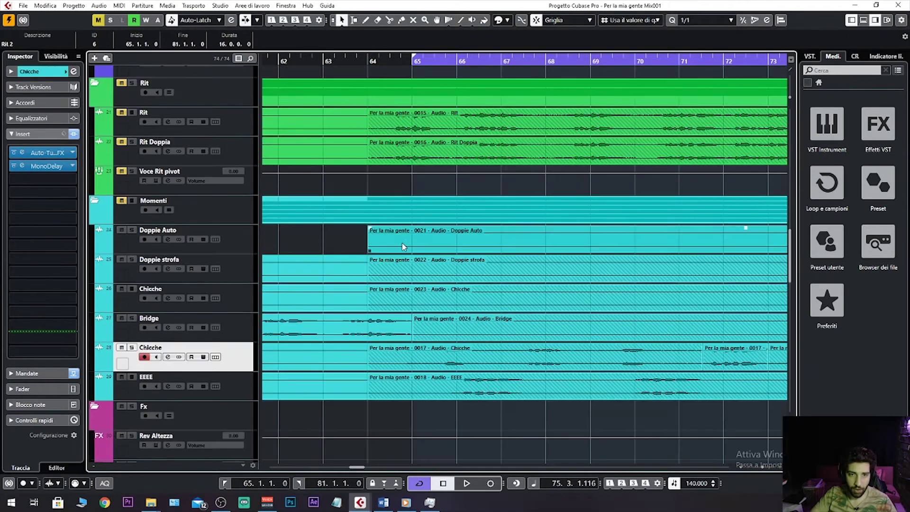
- Play the Chicche and EEEE tracks from bar 65 and stop playback
click(425, 60)
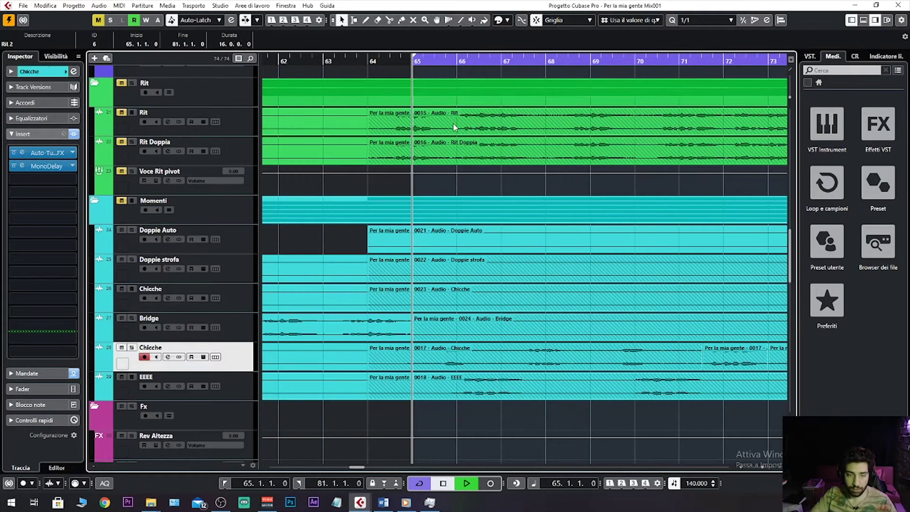
key(space)
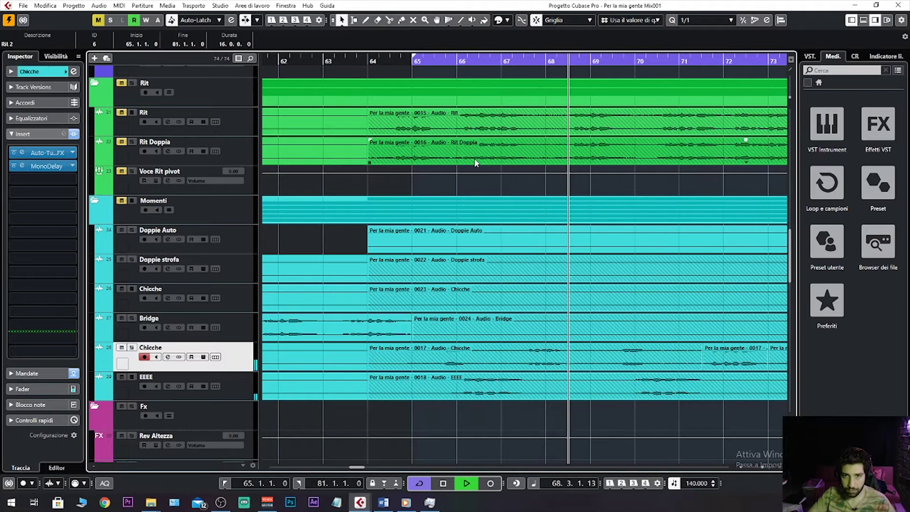
key(space)
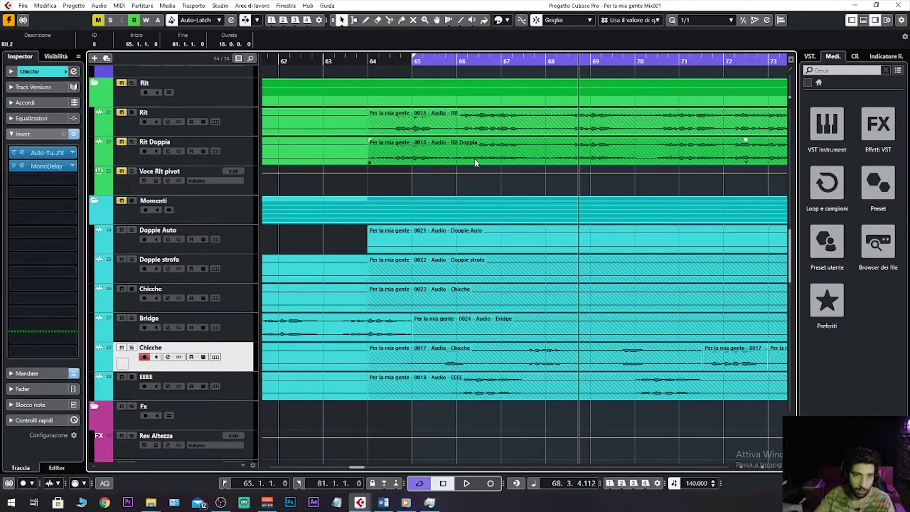
click(417, 183)
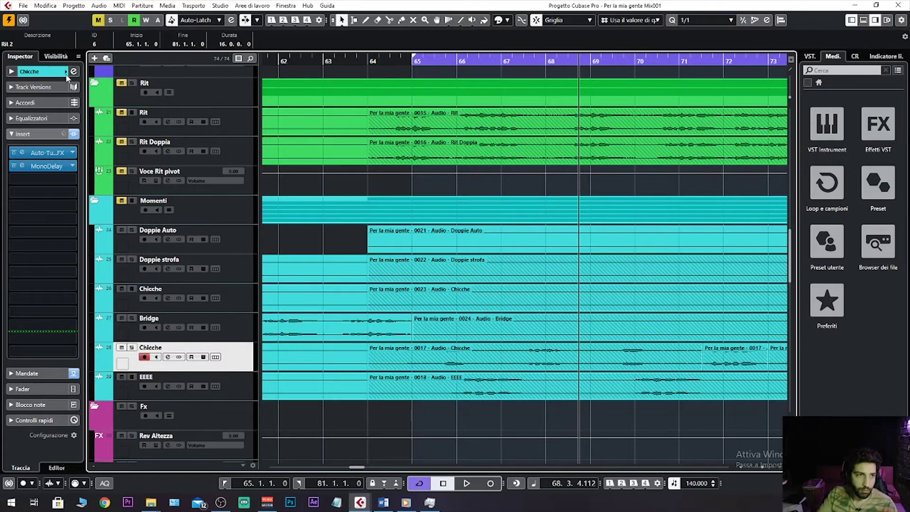
- Open the Auto-Tune EFX insert of the Chicche track and bypass its MonoDelay insert
double_click(46, 153)
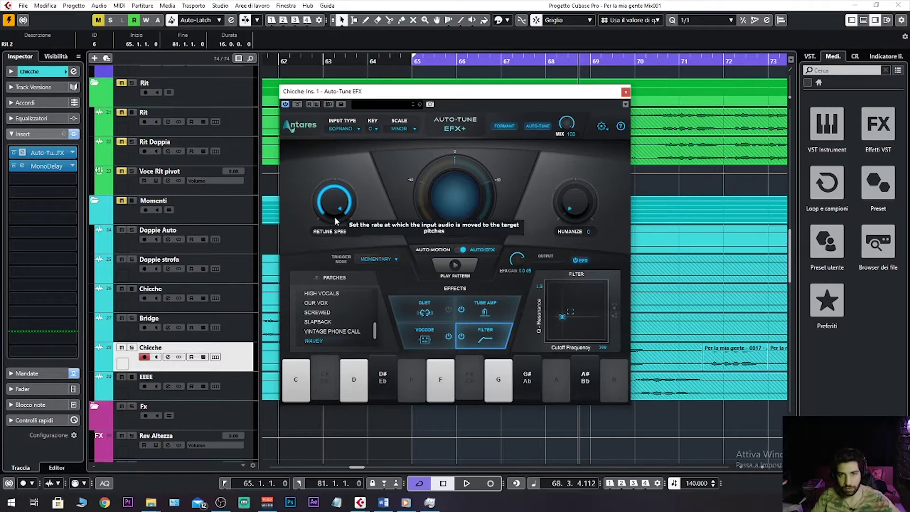
click(15, 165)
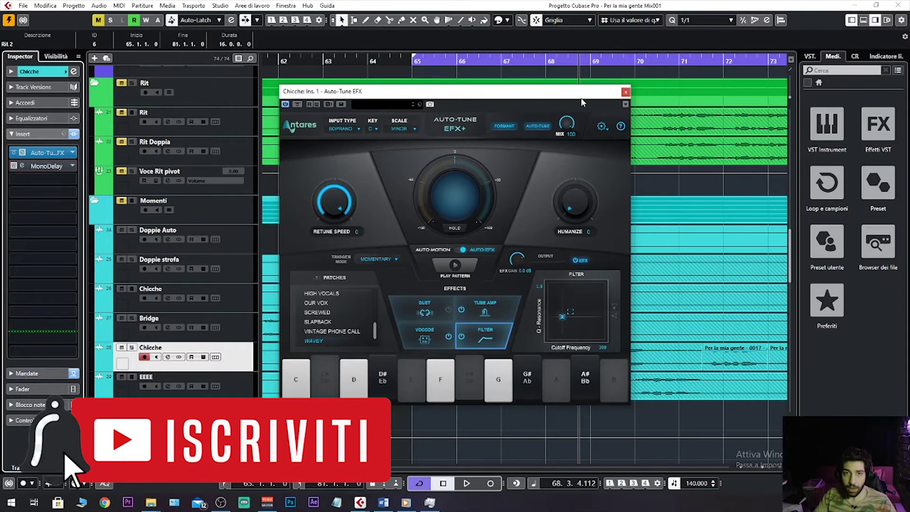
- Browse the Auto-Tune EFX+ patch list around the WAVEY patch
drag(531, 97, 585, 100)
scroll(408, 330, up, 3)
scroll(406, 329, up, 3)
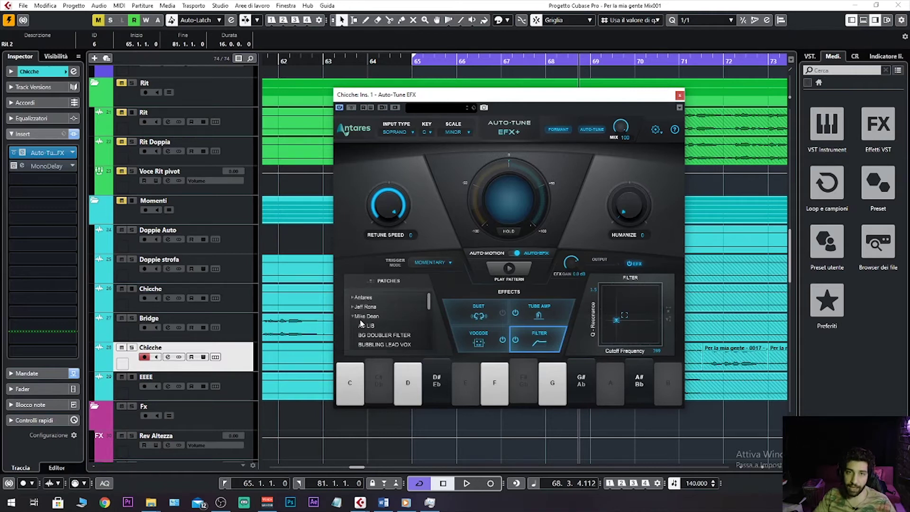
scroll(361, 323, down, 6)
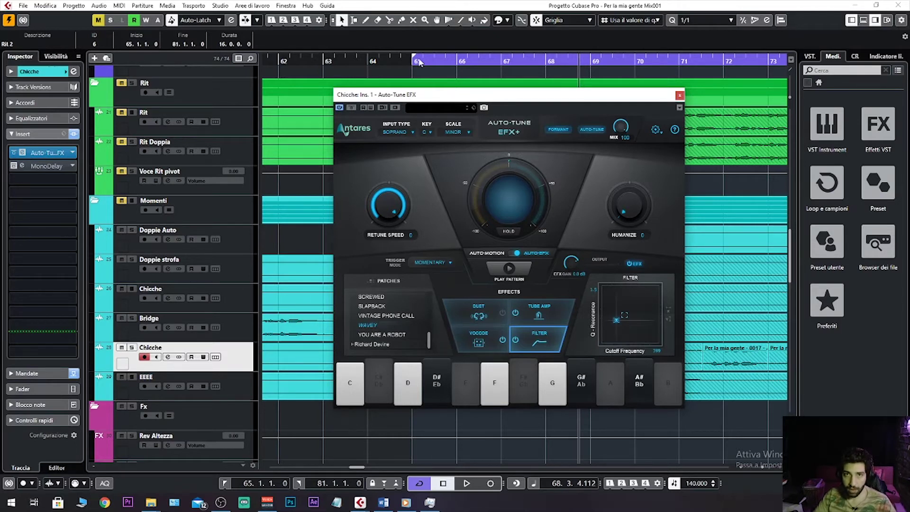
- Play the section with the plug-in window moved aside, then mute the EEEE track
drag(499, 100, 371, 83)
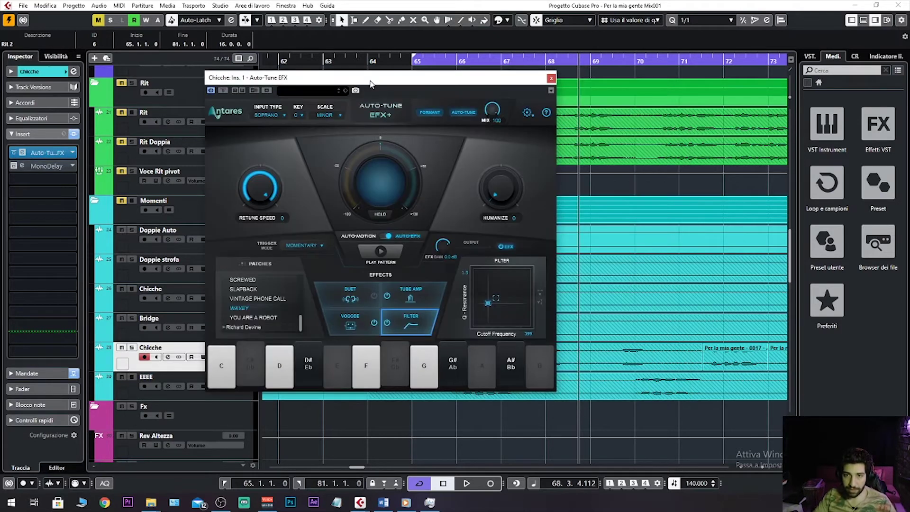
key(space)
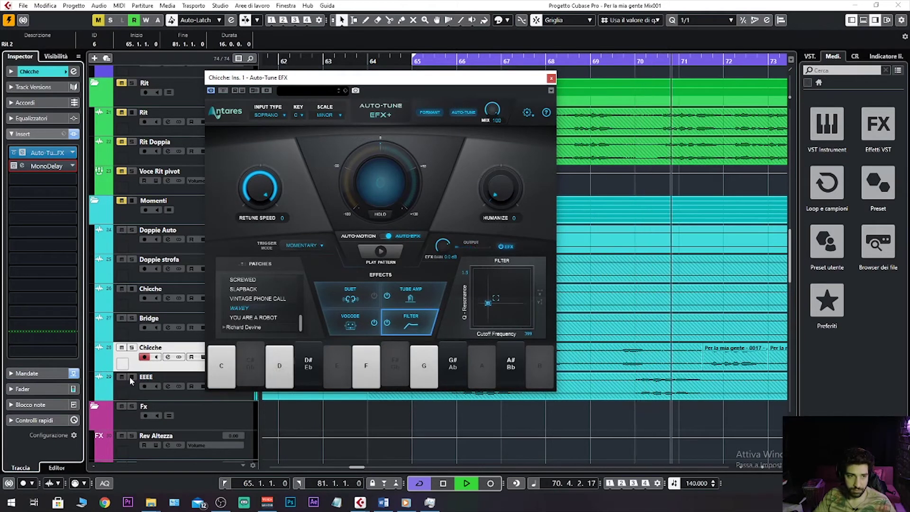
key(space)
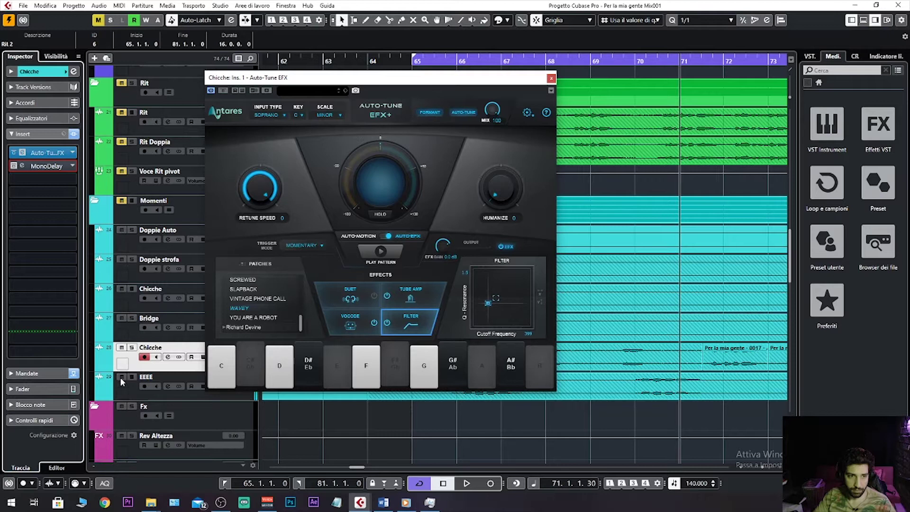
click(121, 378)
- Listen to the Chicche track through Auto-Tune EFX+ without the delay, trying the Duet effect on and off
key(space)
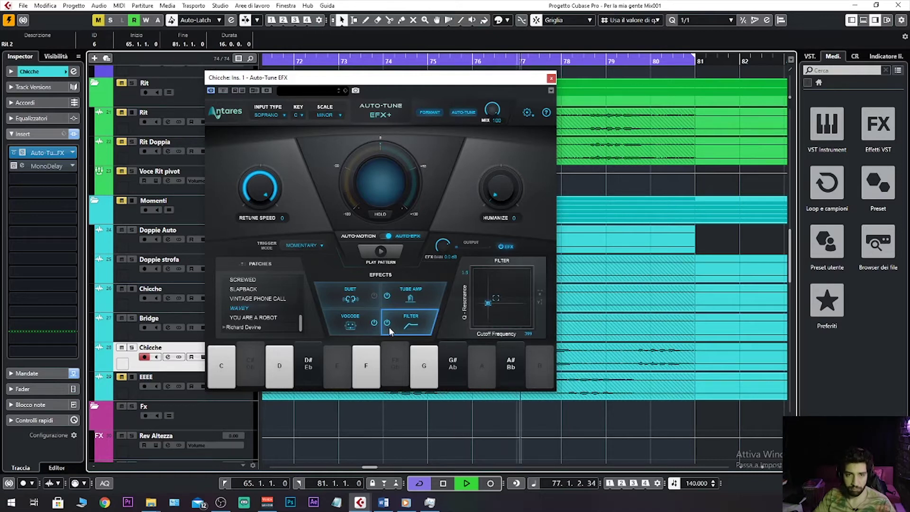
key(space)
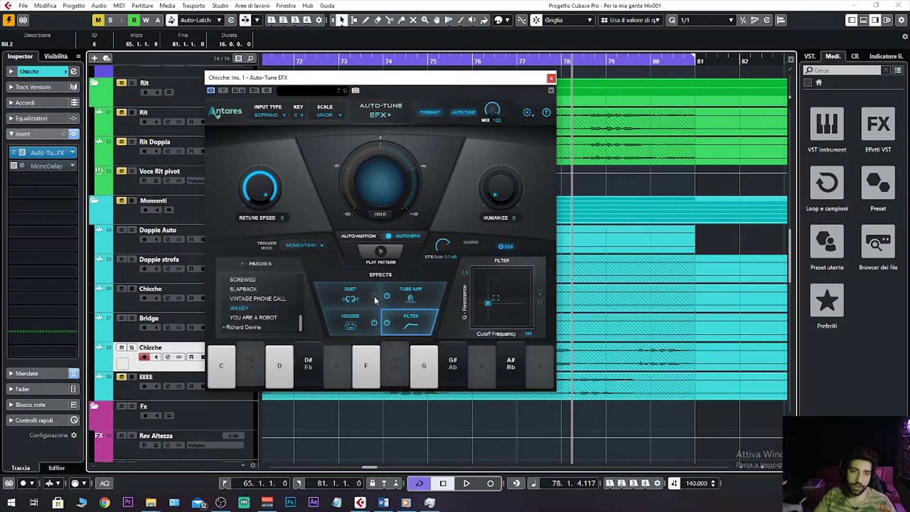
key(space)
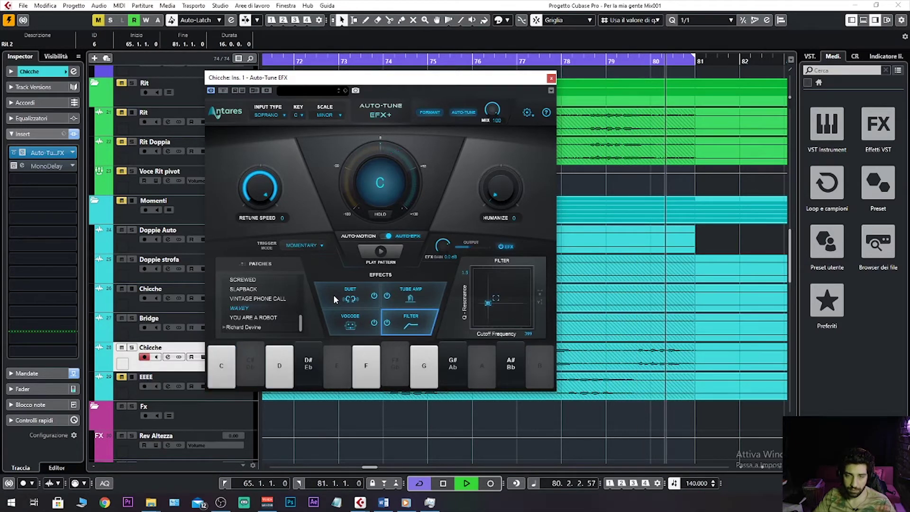
key(space)
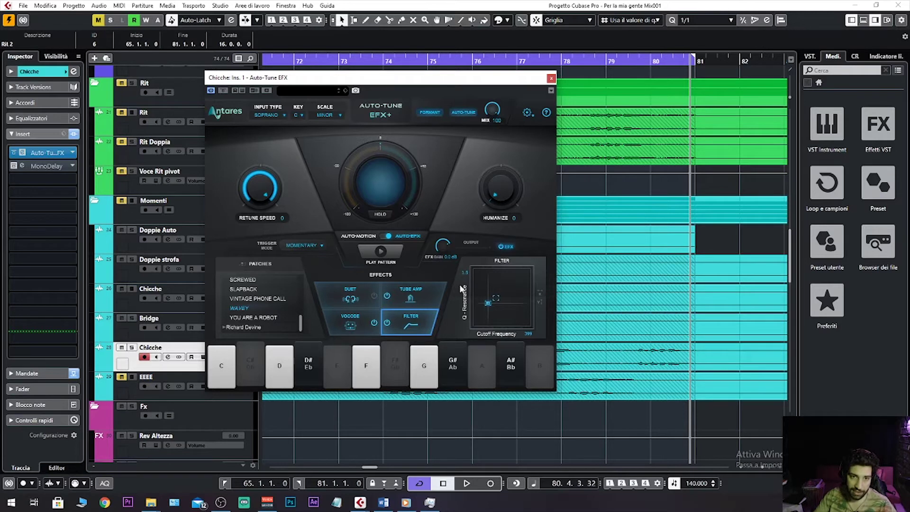
- Inspect the Tube Amp, Vocode and Filter effect settings in Auto-Tune EFX+
click(431, 301)
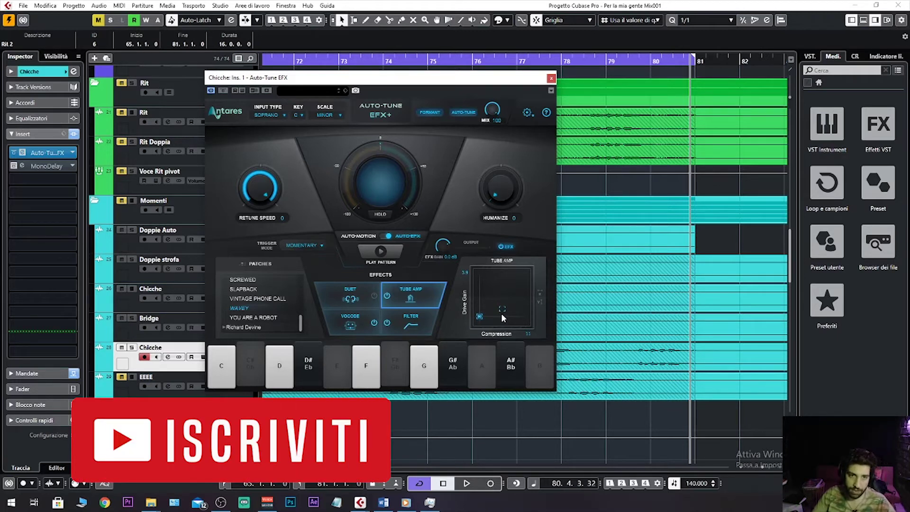
click(350, 326)
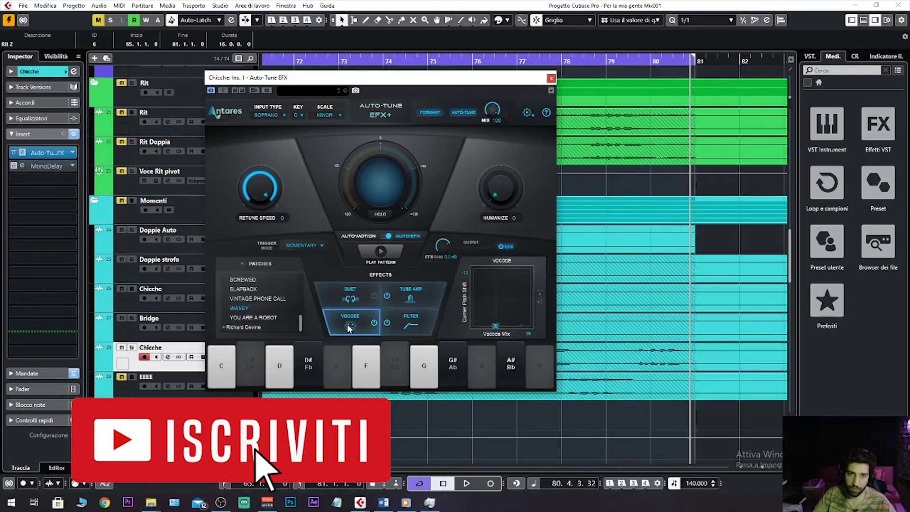
click(410, 326)
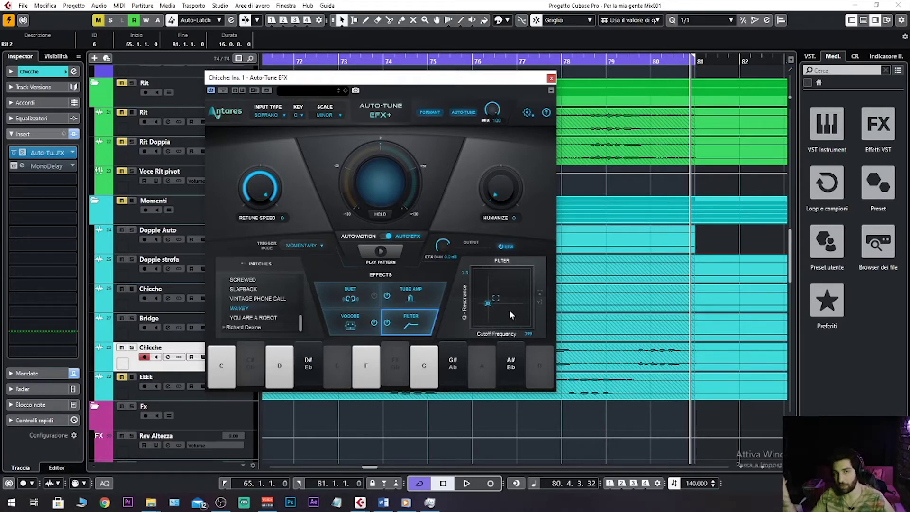
- Close Auto-Tune EFX+, re-enable the MonoDelay insert on the Chicche track and open its settings
click(551, 79)
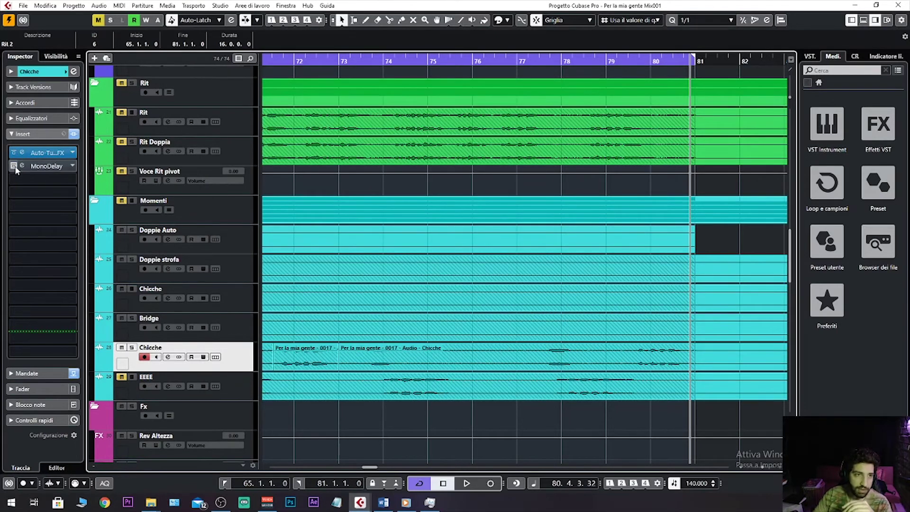
click(48, 166)
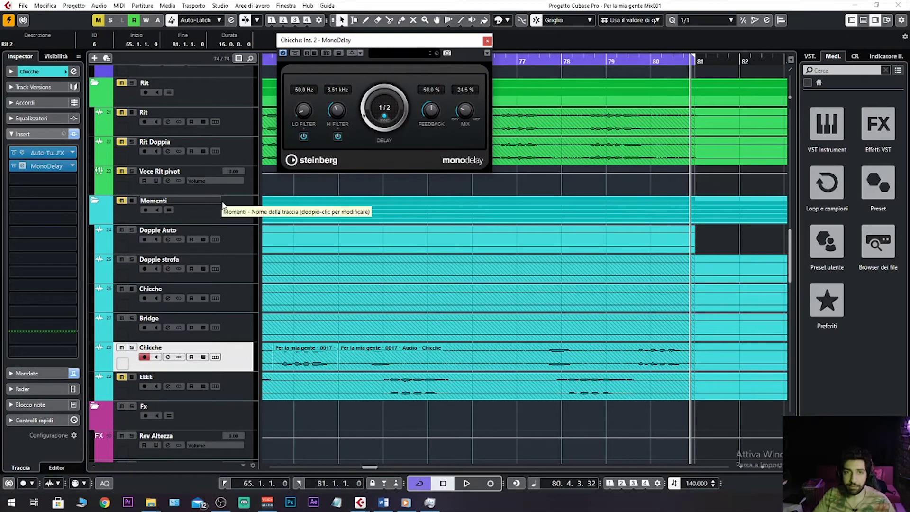
- Listen to the Chicche track through MonoDelay, comparing playback with its sends active and bypassed
key(space)
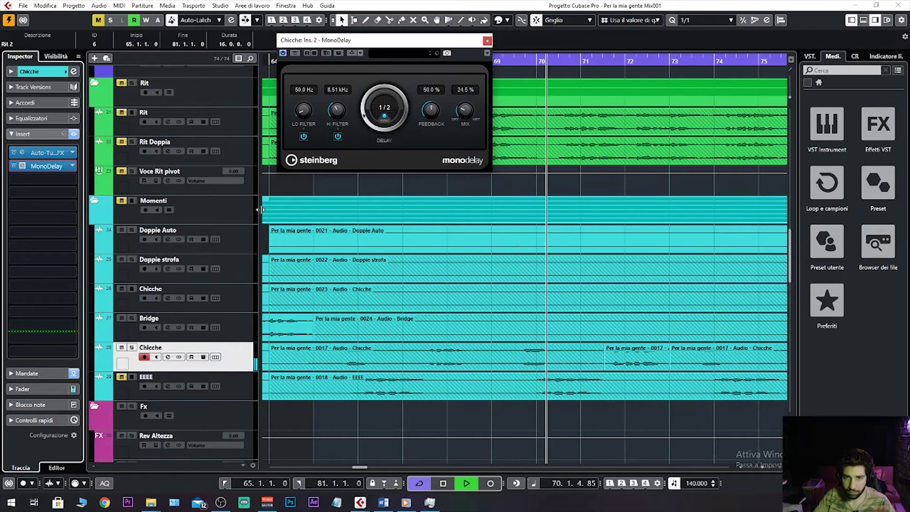
key(space)
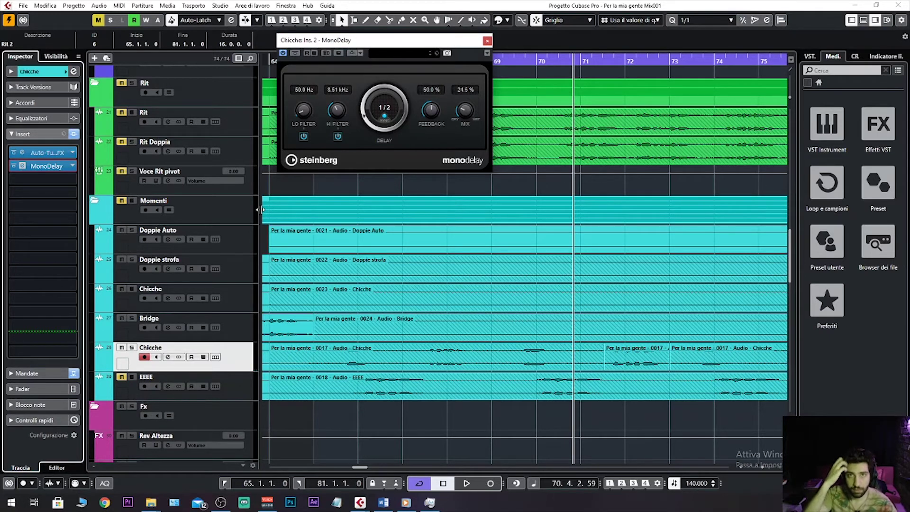
click(74, 373)
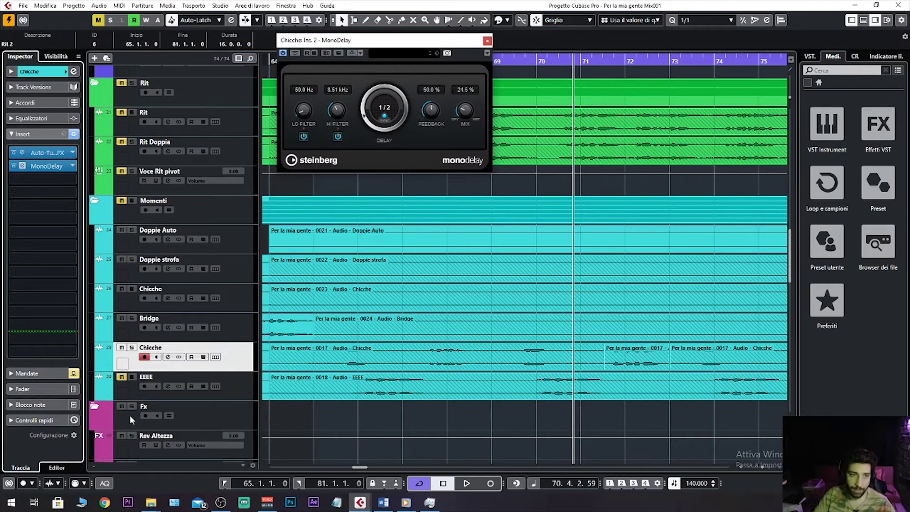
key(space)
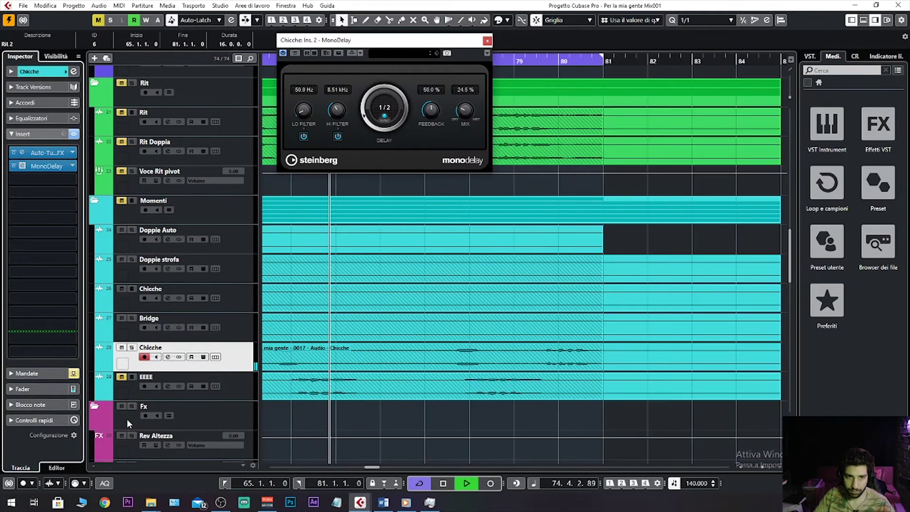
key(space)
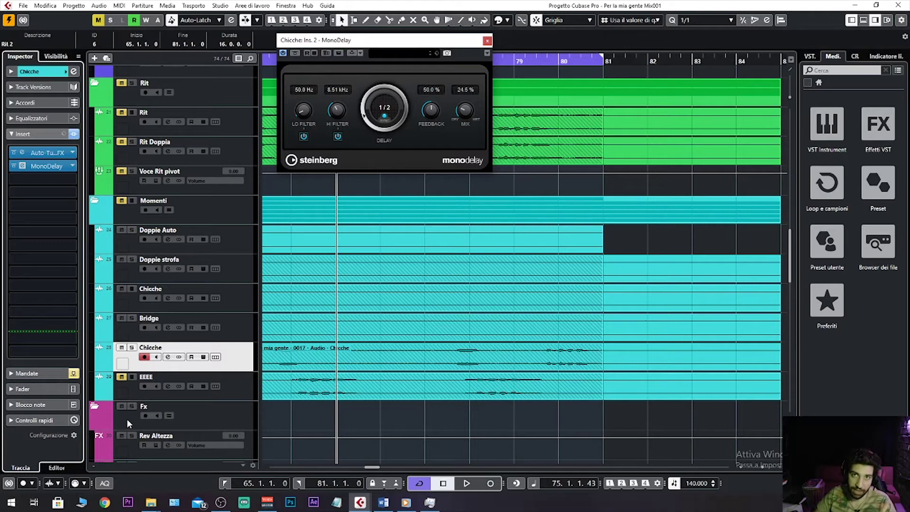
- Show the sends of the Chicche track, switch on the Church send and play the section with it
click(38, 375)
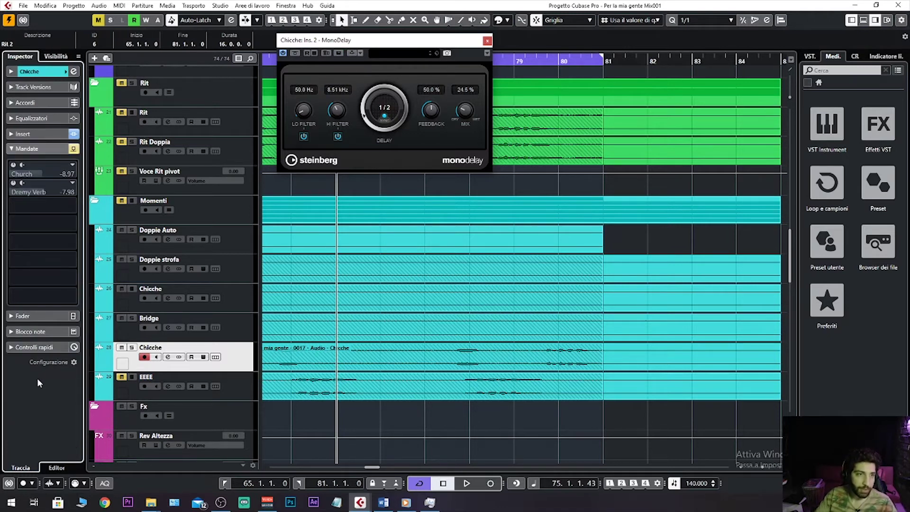
click(14, 165)
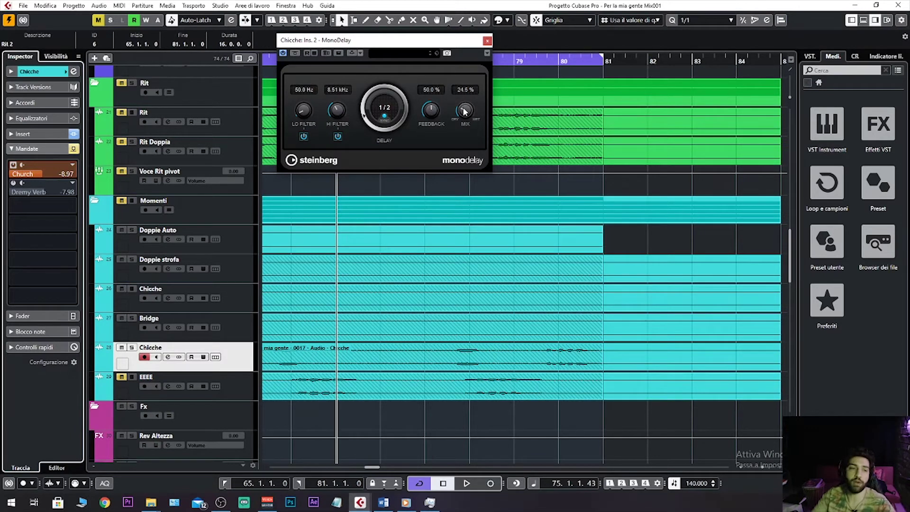
key(space)
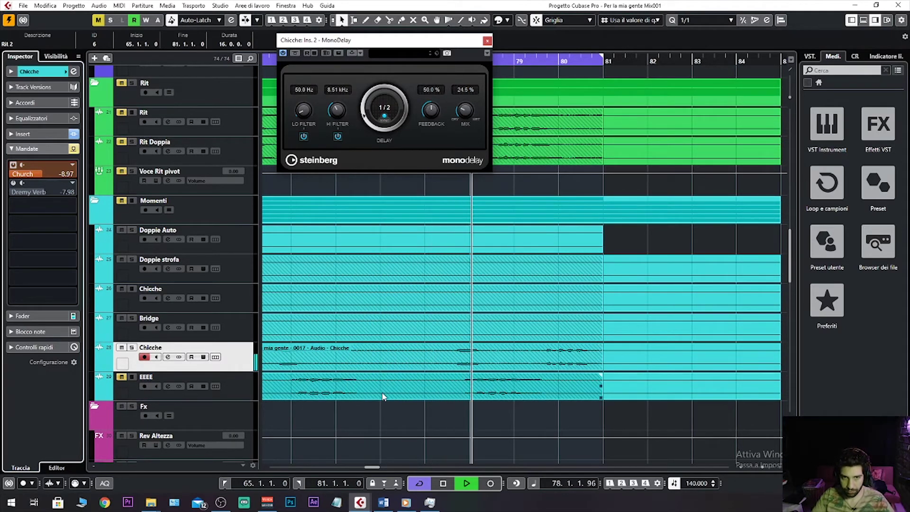
key(space)
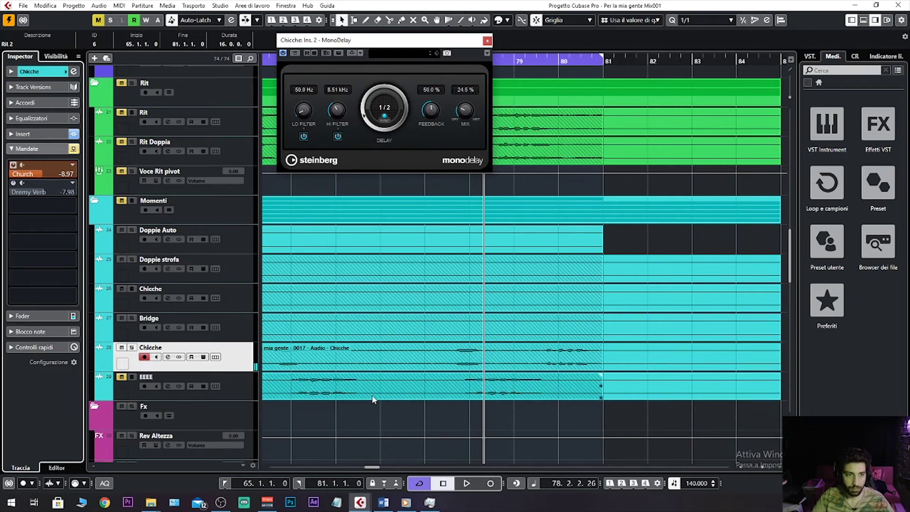
scroll(370, 396, down, 10)
scroll(303, 379, down, 10)
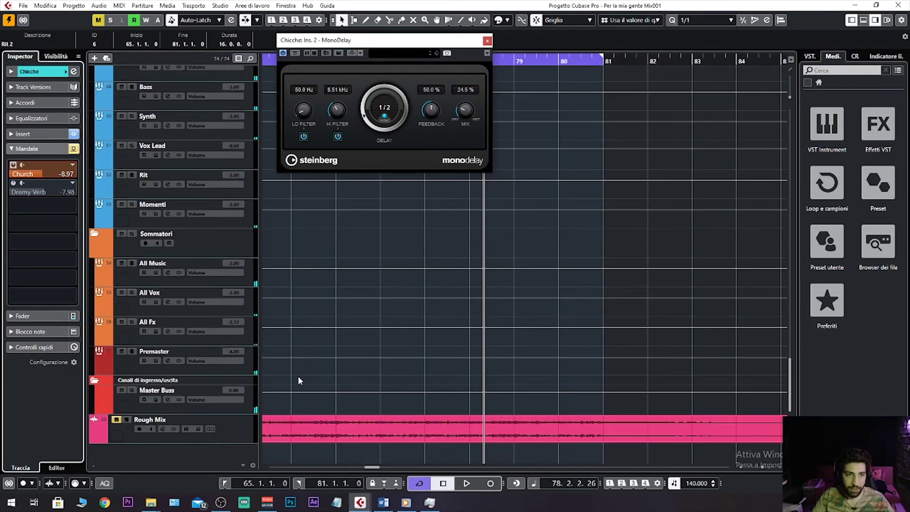
scroll(426, 246, up, 15)
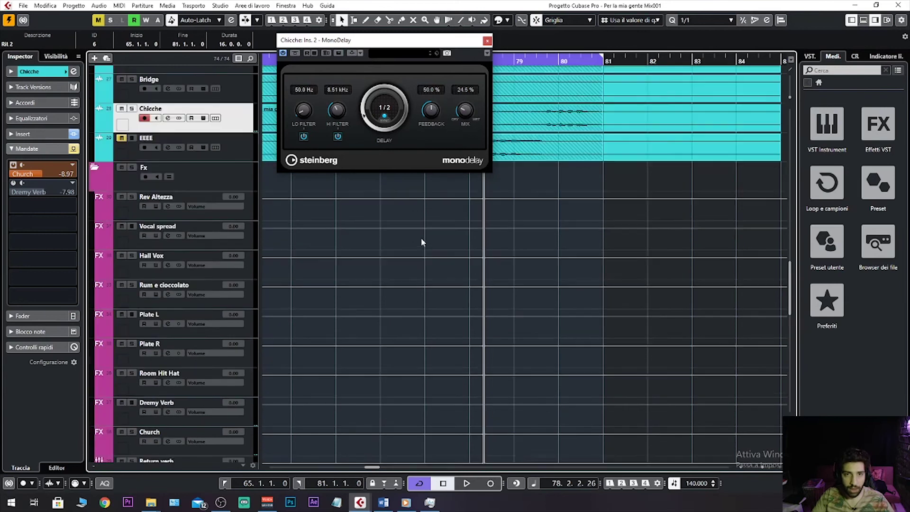
key(space)
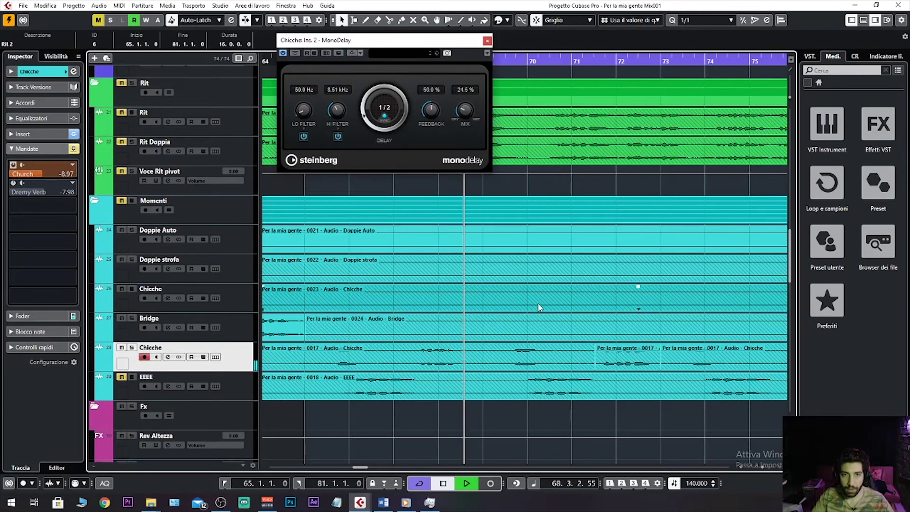
key(space)
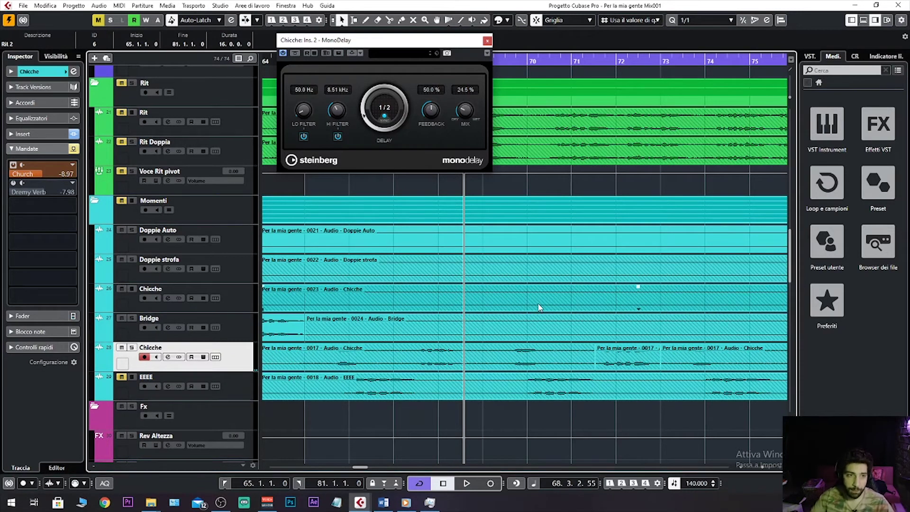
- Switch on the Dremy Verb send of the Chicche track and listen to it together with Church
click(13, 184)
key(space)
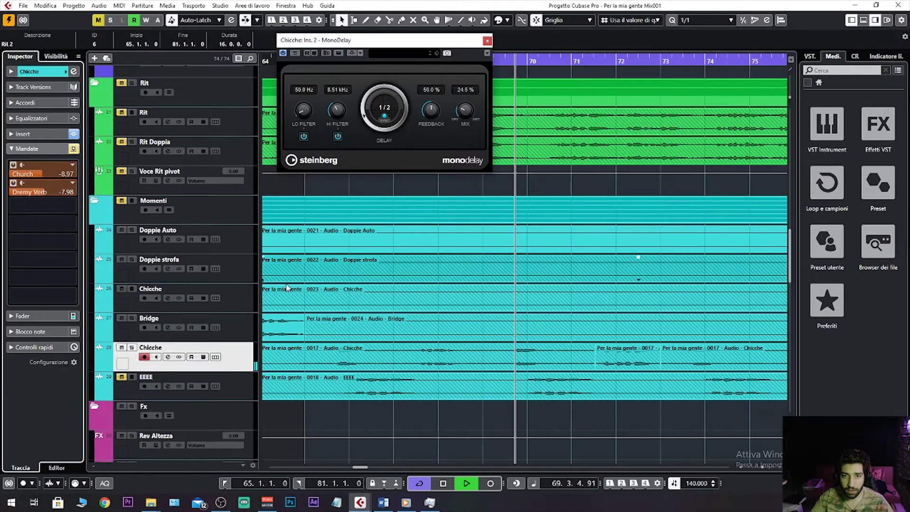
key(space)
scroll(300, 312, down, 10)
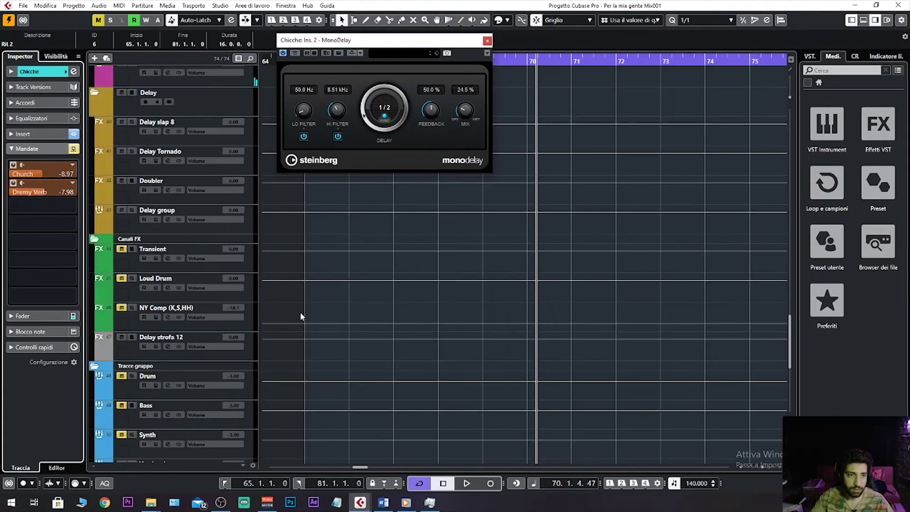
scroll(324, 298, down, 8)
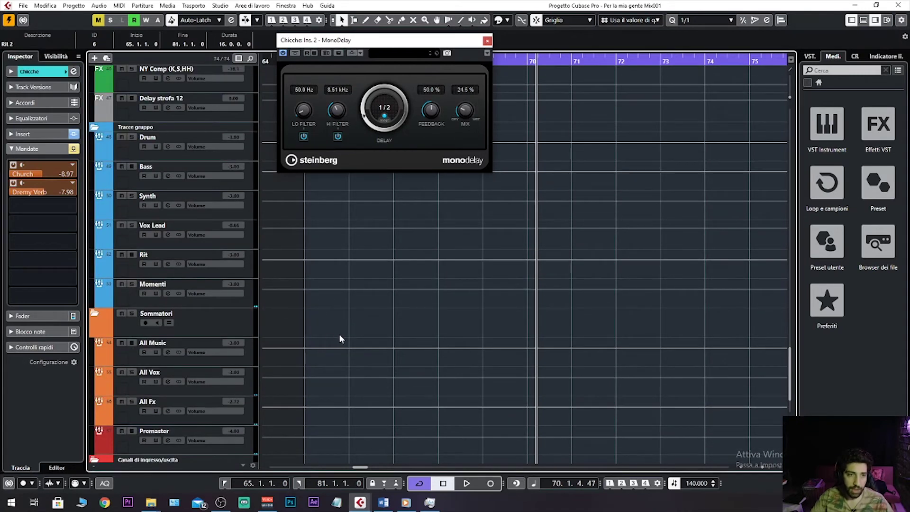
scroll(341, 334, up, 6)
scroll(342, 332, up, 8)
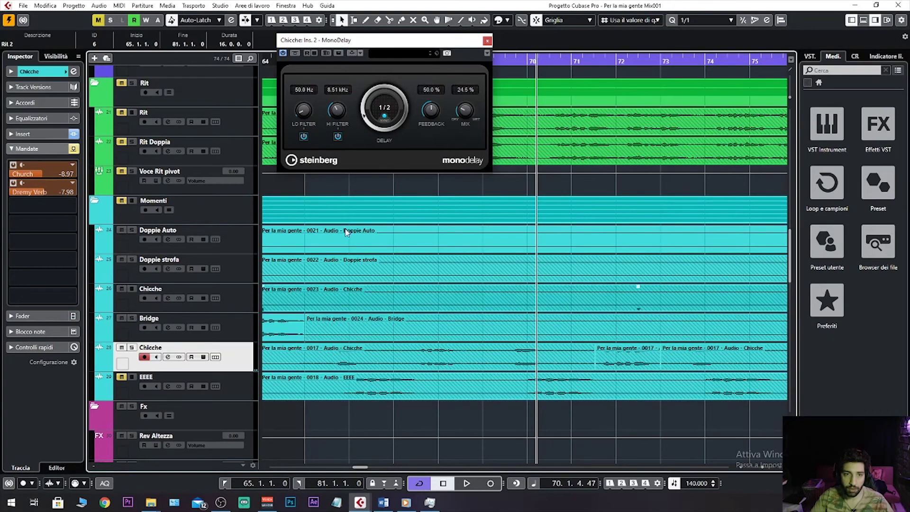
- Move the MonoDelay window aside and replay the section from about bar 65 with both reverb sends on
drag(371, 47, 505, 66)
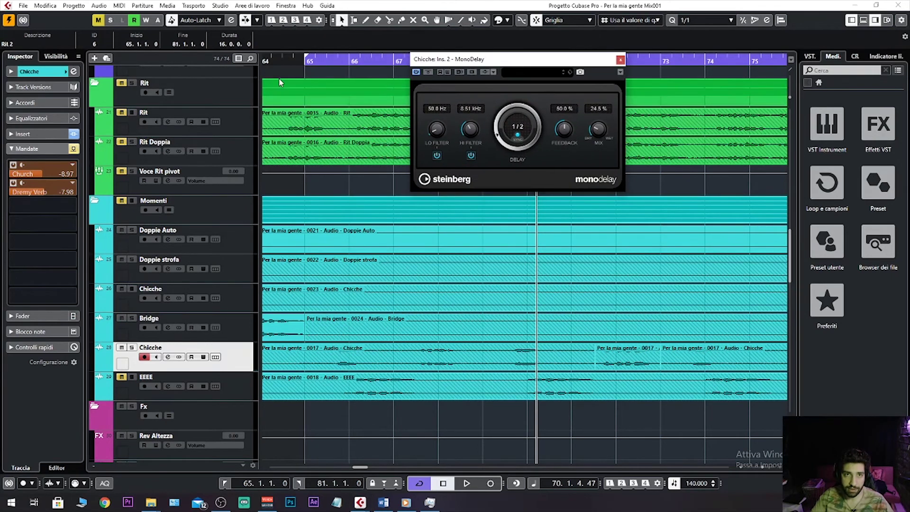
click(317, 63)
key(space)
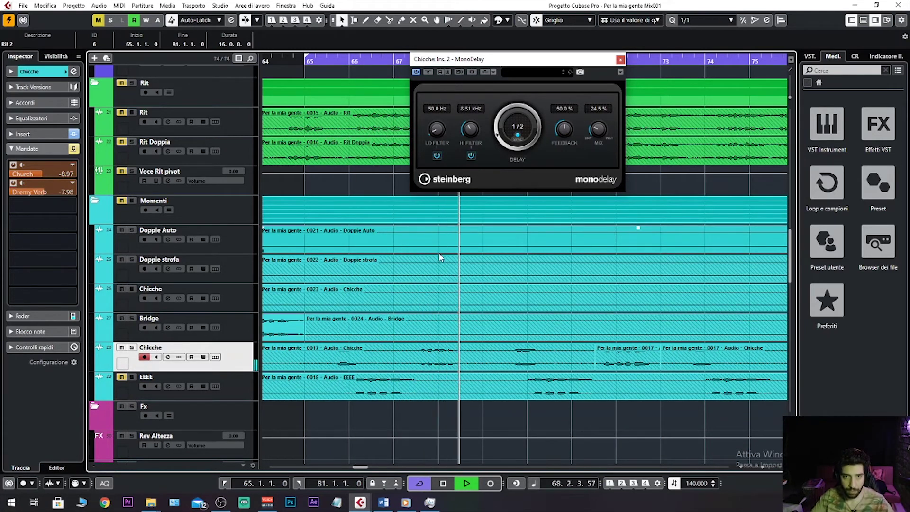
key(space)
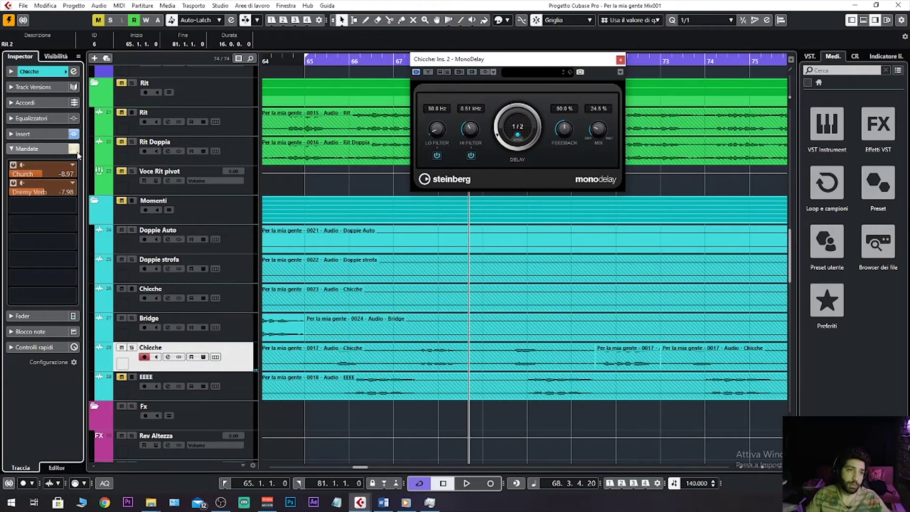
- Inspect the VerbSuite Classics insert on the Dremy Verb FX track, then close both plug-in windows
scroll(275, 199, down, 10)
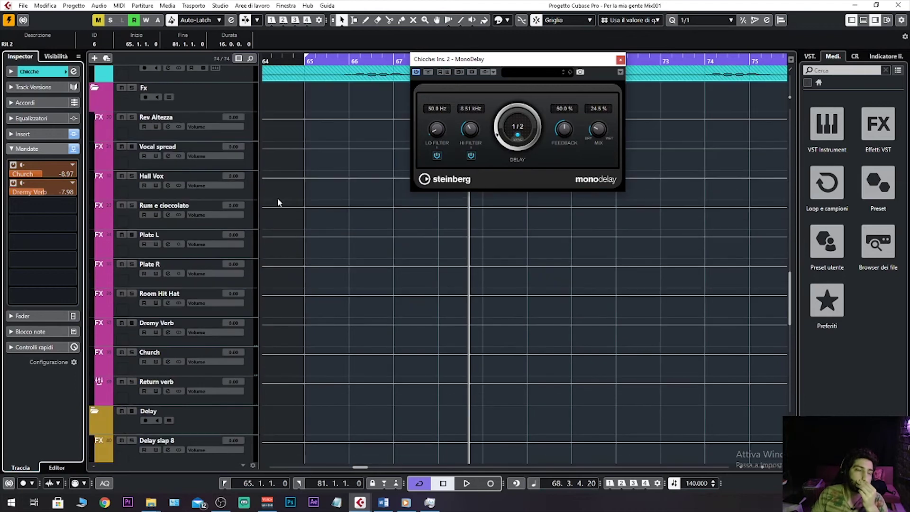
scroll(278, 198, down, 10)
scroll(276, 200, up, 5)
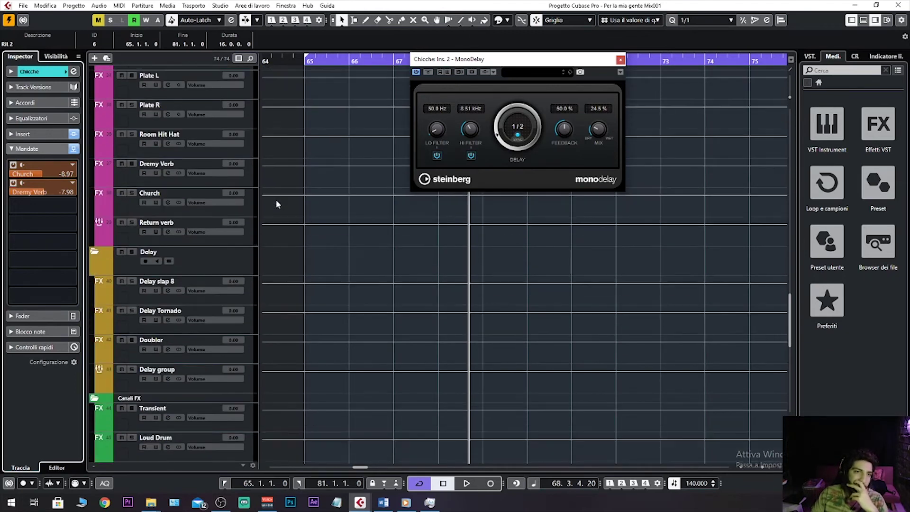
click(136, 181)
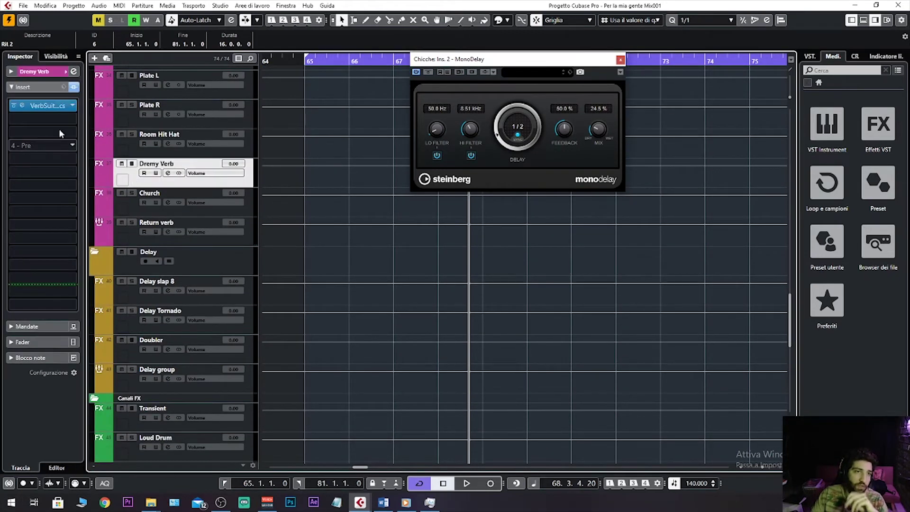
click(22, 105)
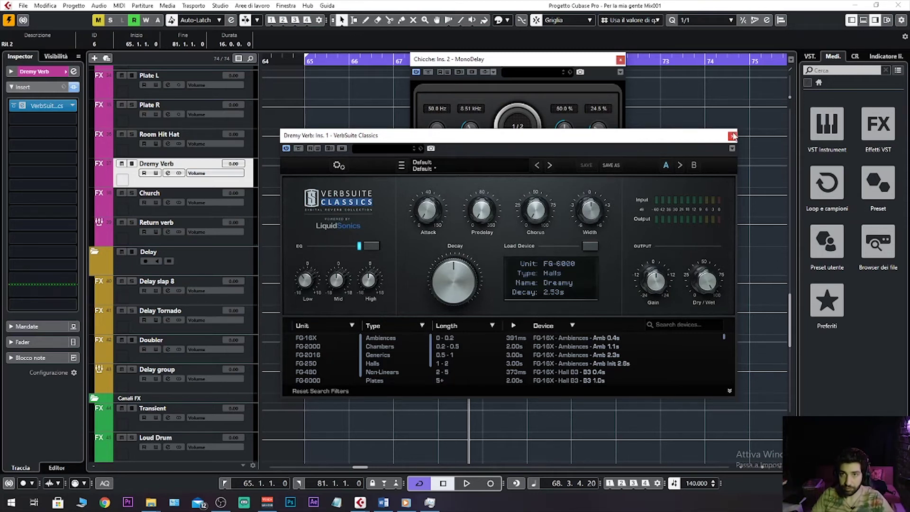
click(733, 136)
click(620, 60)
- Select the Chicche vocal track with the two inserts and examine its channel fader
scroll(541, 170, up, 10)
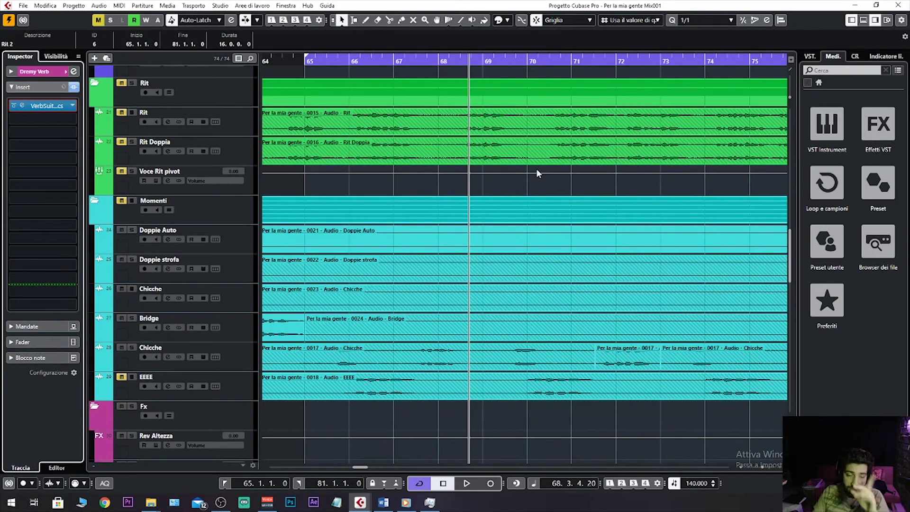
click(235, 357)
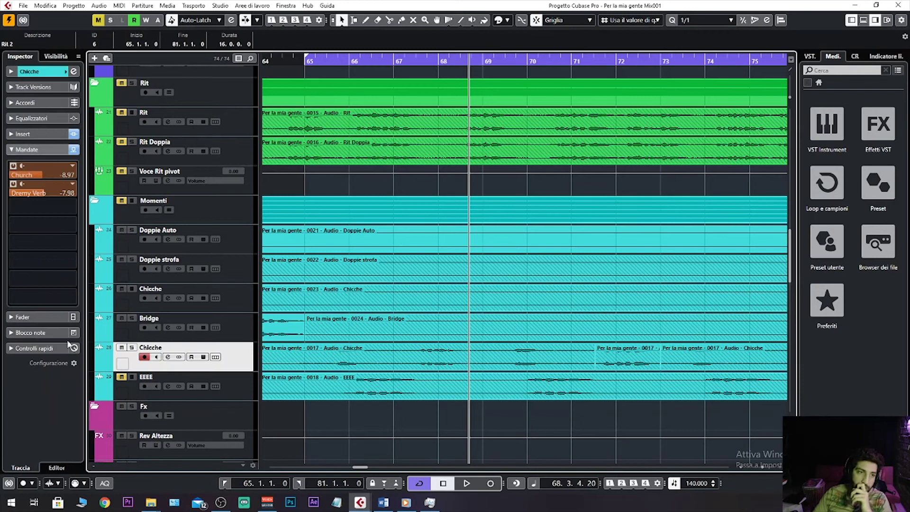
click(50, 317)
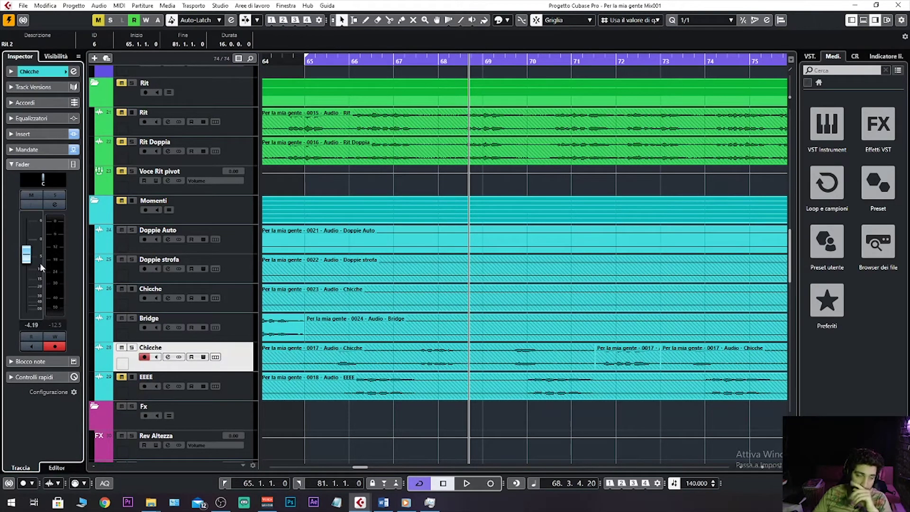
click(271, 347)
ctrl+click(270, 346)
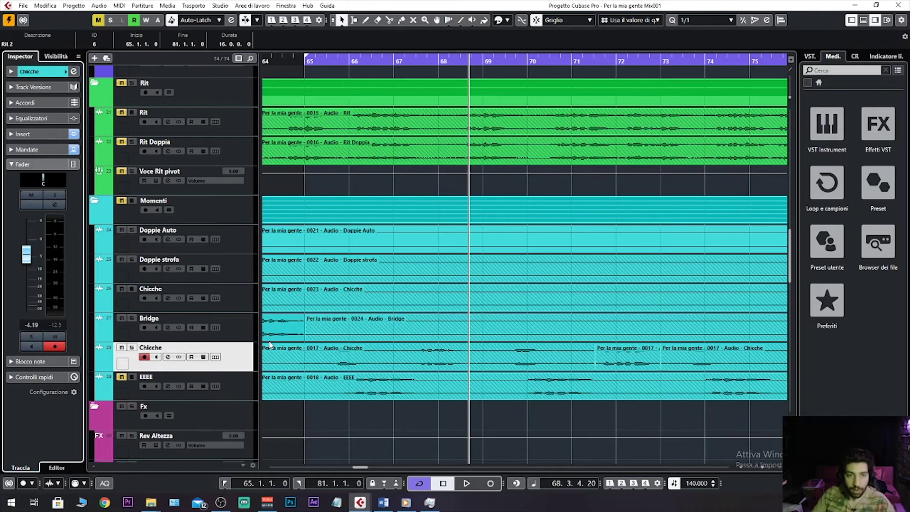
- Unmute the EEEE track and review the Auto-Tune EFX+ settings on the Chicche track
click(121, 377)
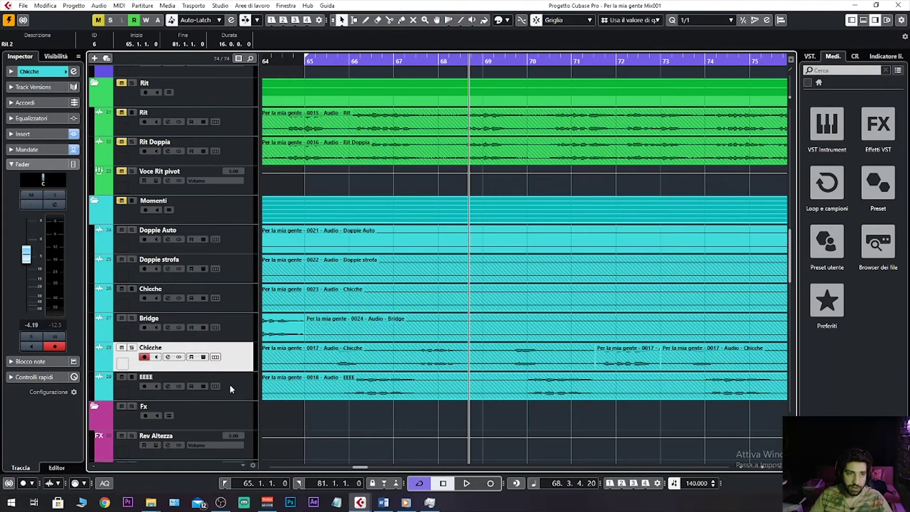
click(35, 137)
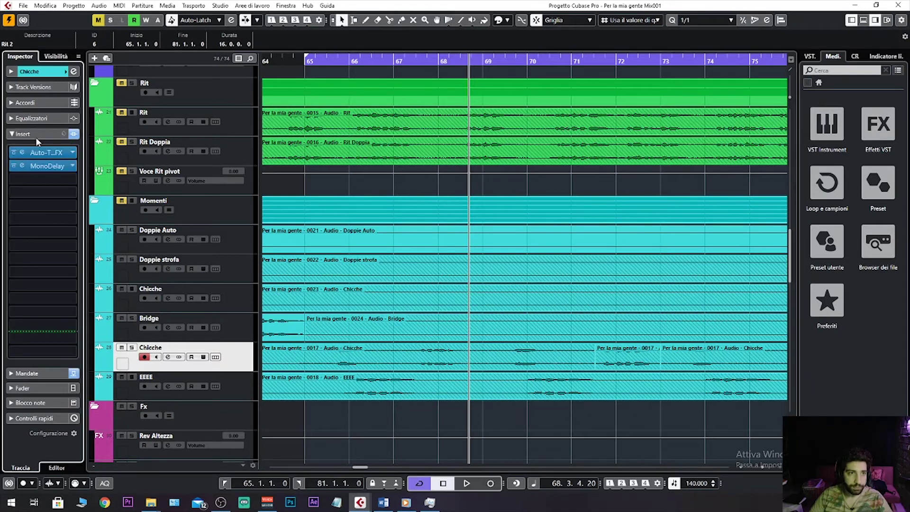
click(48, 153)
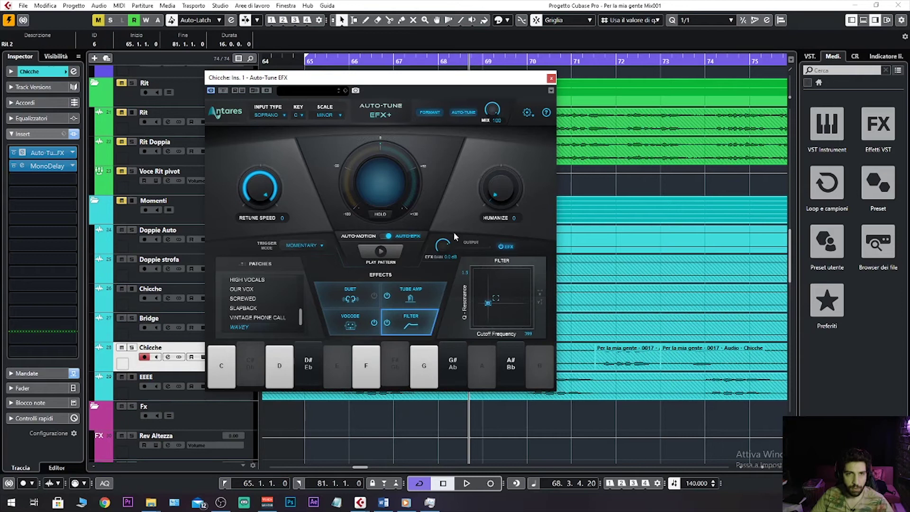
click(552, 78)
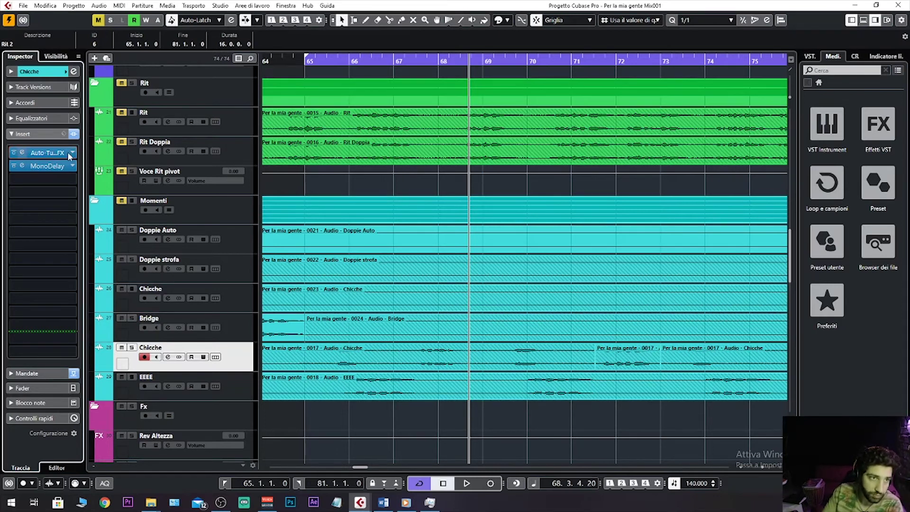
- Open the MonoDelay settings of the Chicche track and listen to it together with the EEEE track
click(50, 169)
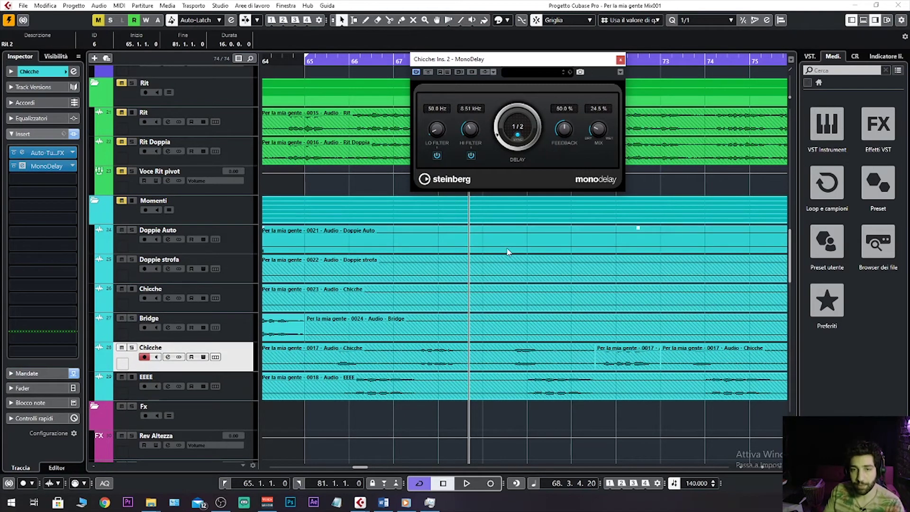
key(space)
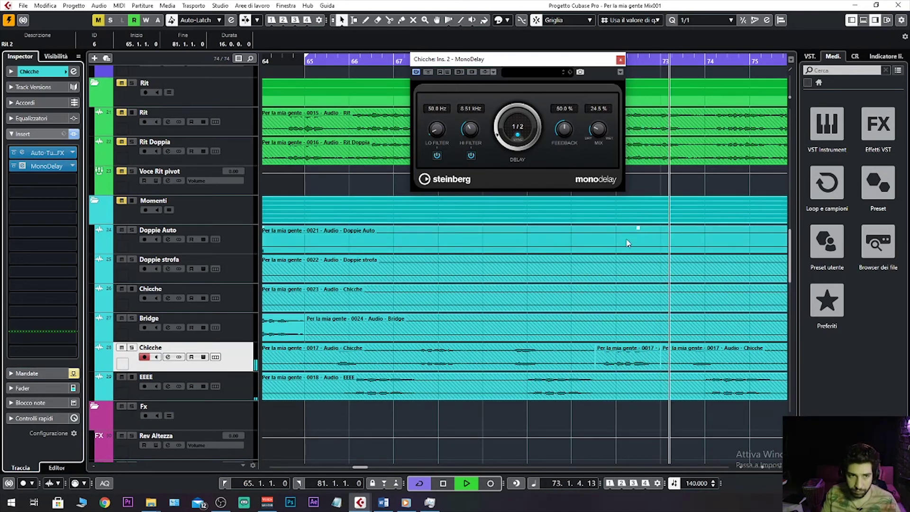
key(space)
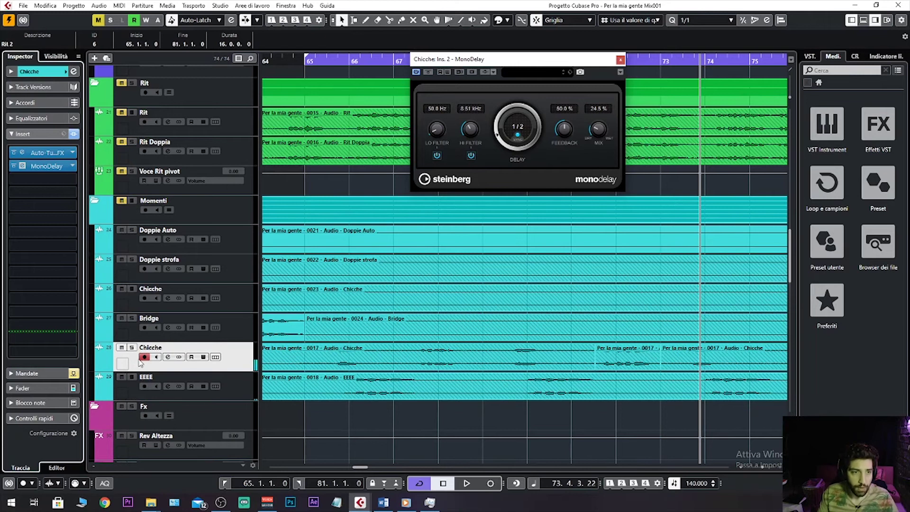
- Select the EEEE track to view its inserts, close the Chicche MonoDelay window, and bypass the EEEE sends
click(73, 373)
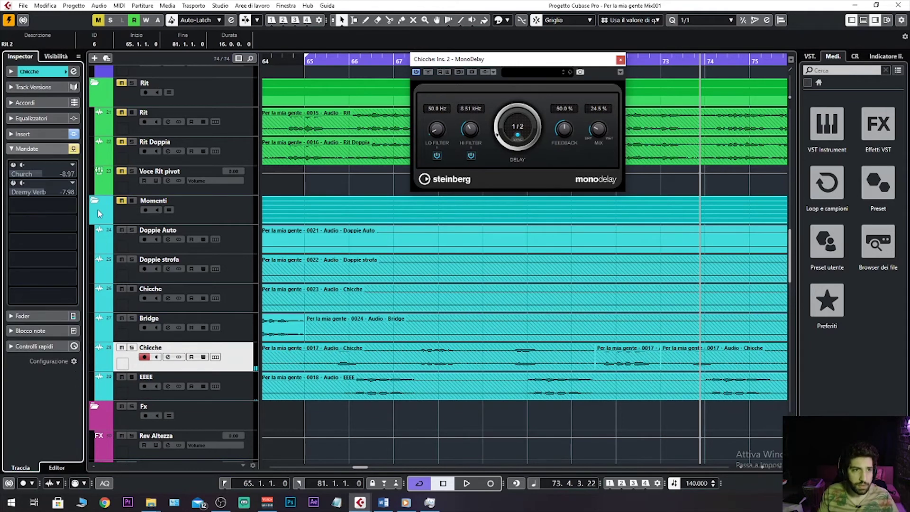
click(234, 386)
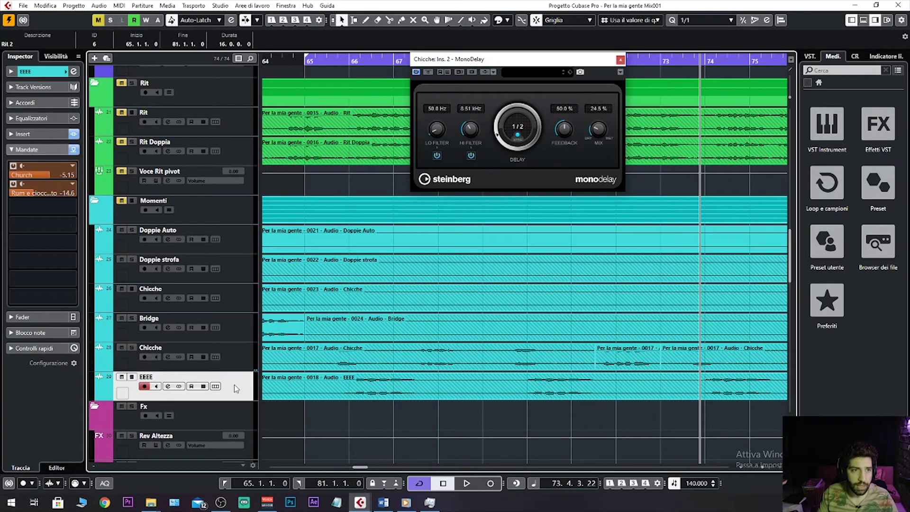
click(48, 135)
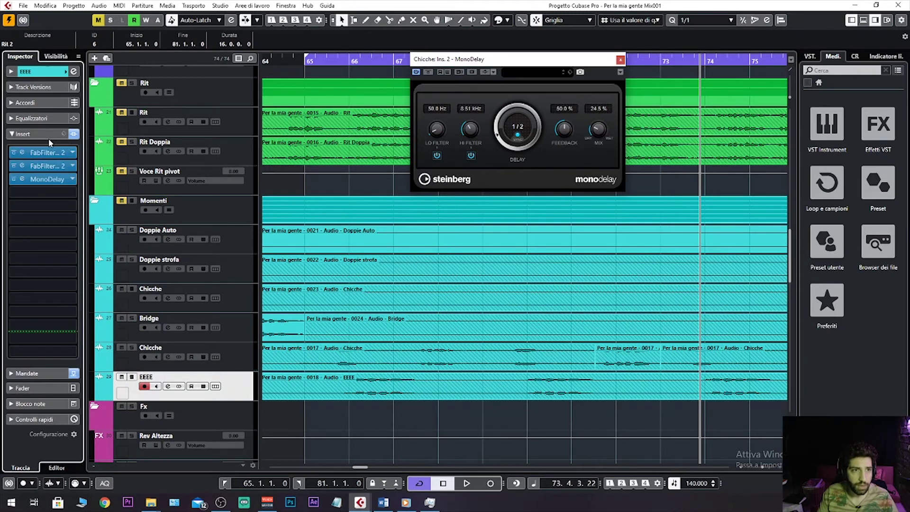
click(619, 60)
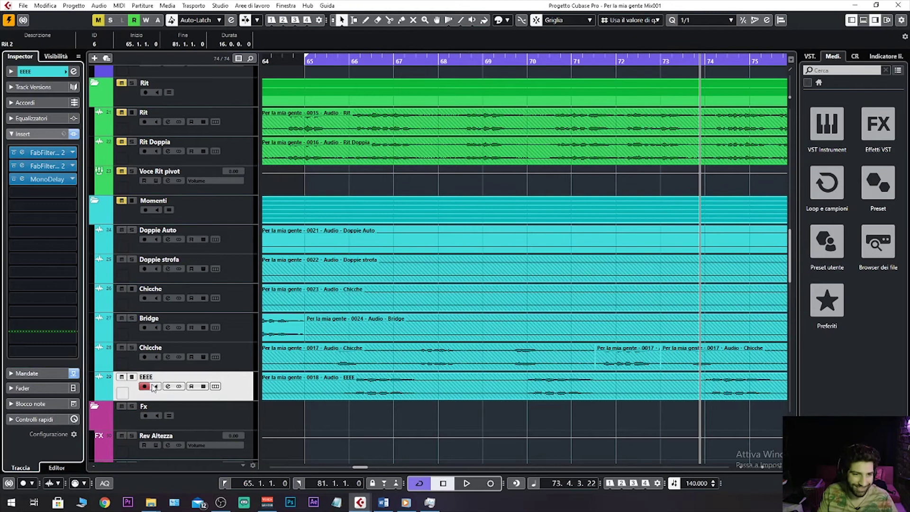
click(74, 374)
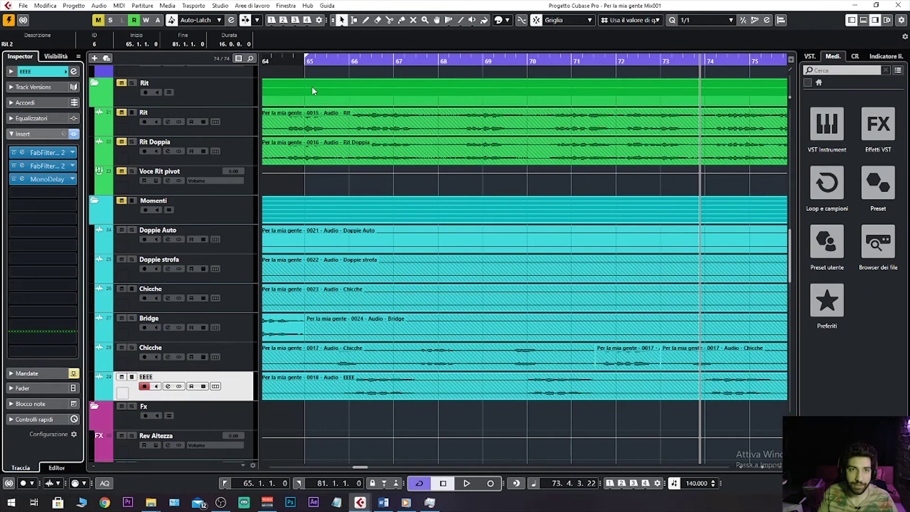
- Inspect the FabFilter Pro-Q 2 low-cut curve on the EEEE track while playing from bar 66
click(344, 61)
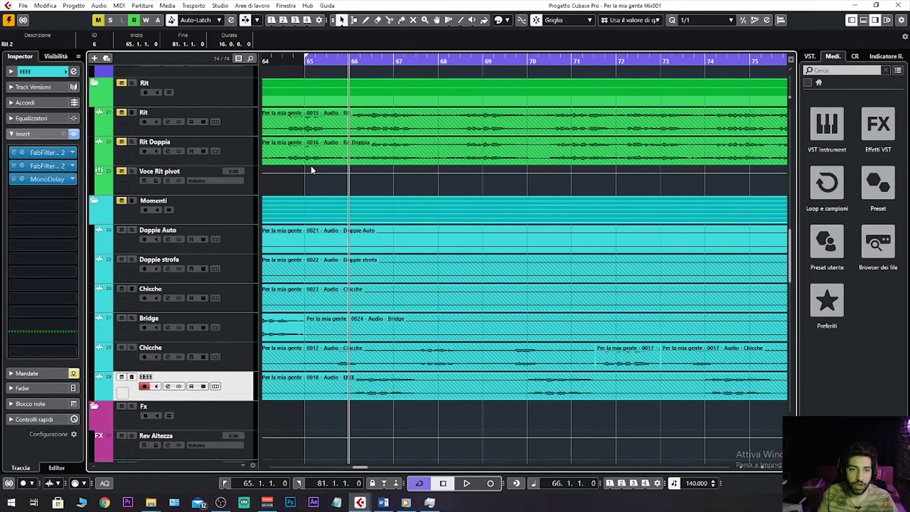
double_click(48, 154)
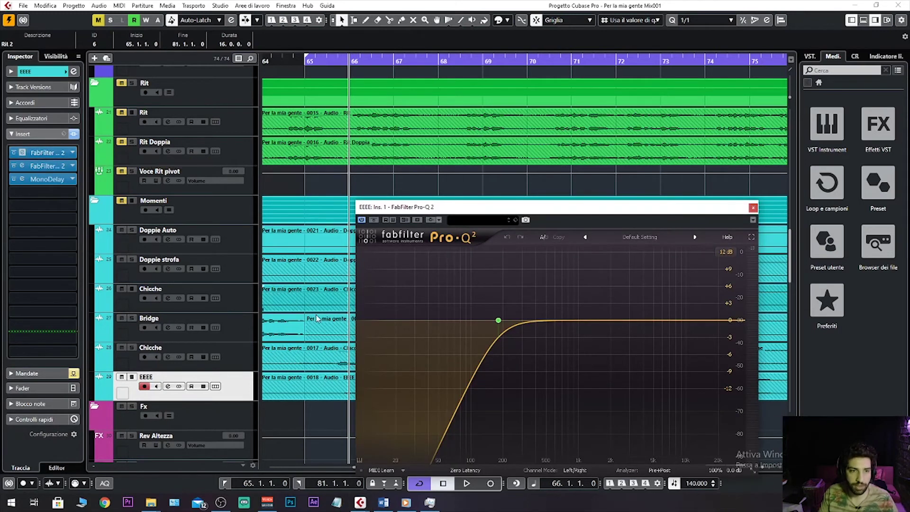
key(space)
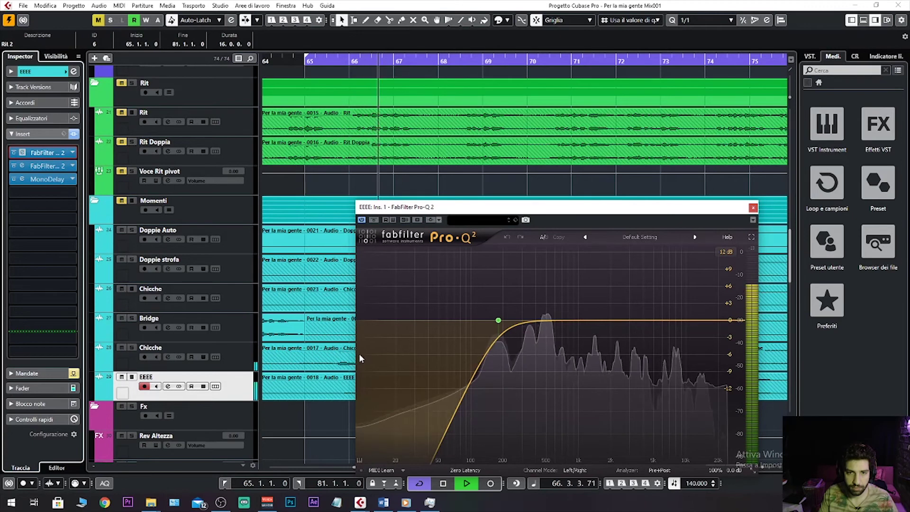
key(space)
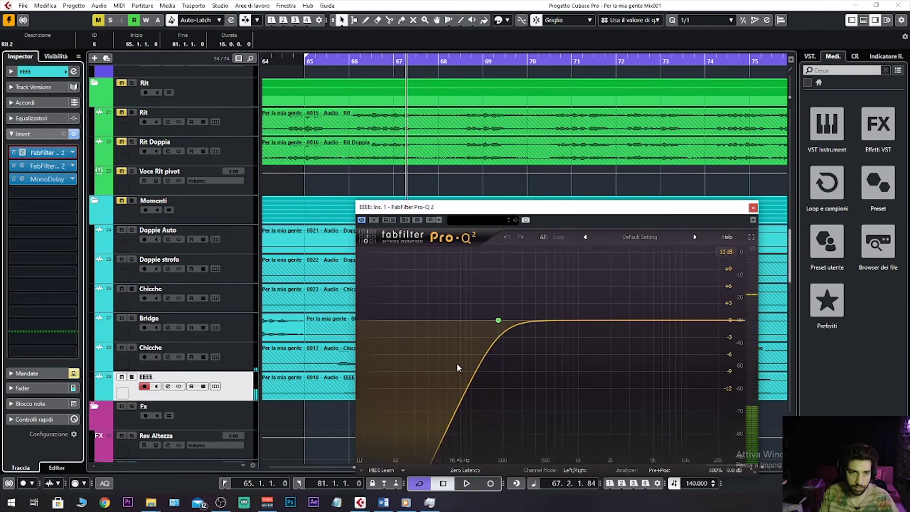
- Examine the FabFilter Pro-C 2 compressor on the EEEE track during playback with the MonoDelay insert bypassed
click(47, 167)
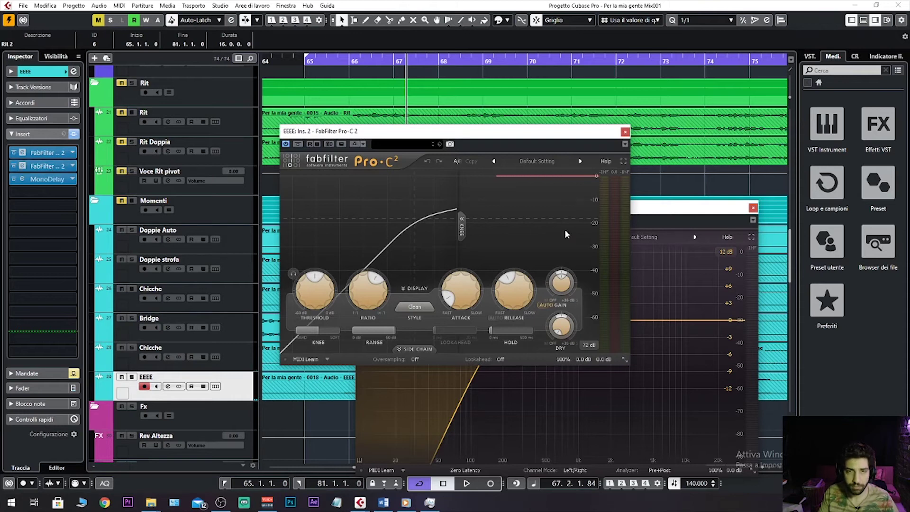
click(753, 207)
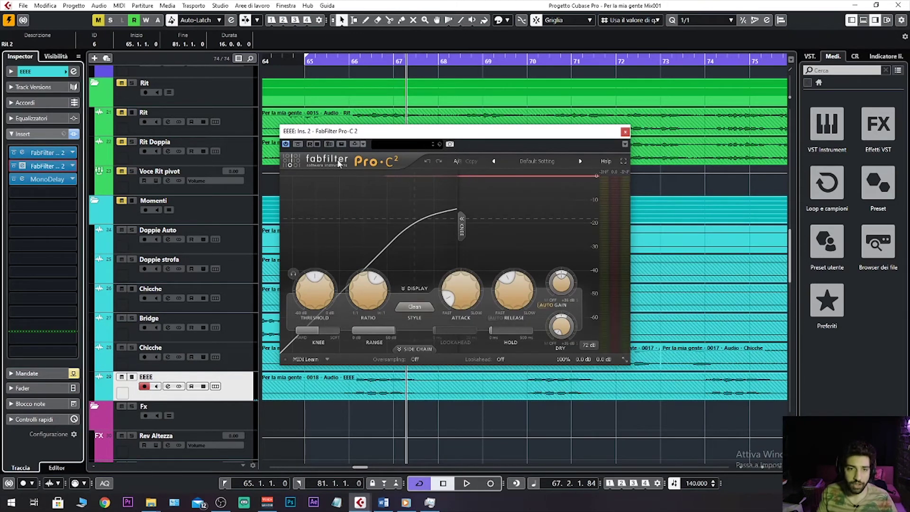
click(14, 180)
drag(498, 133, 492, 111)
key(space)
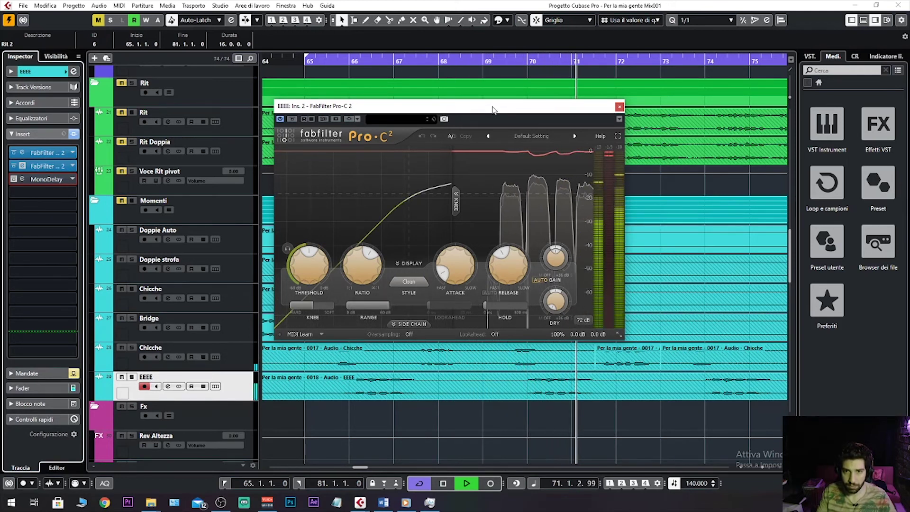
key(space)
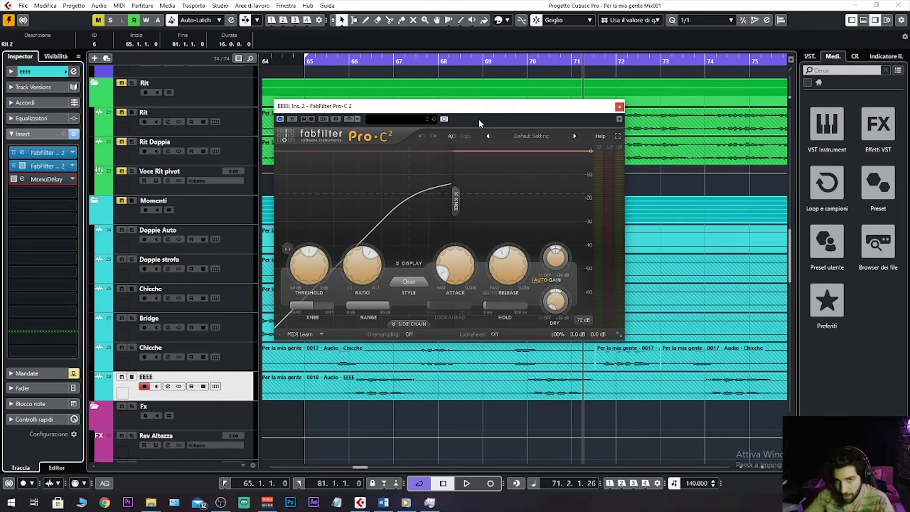
click(619, 108)
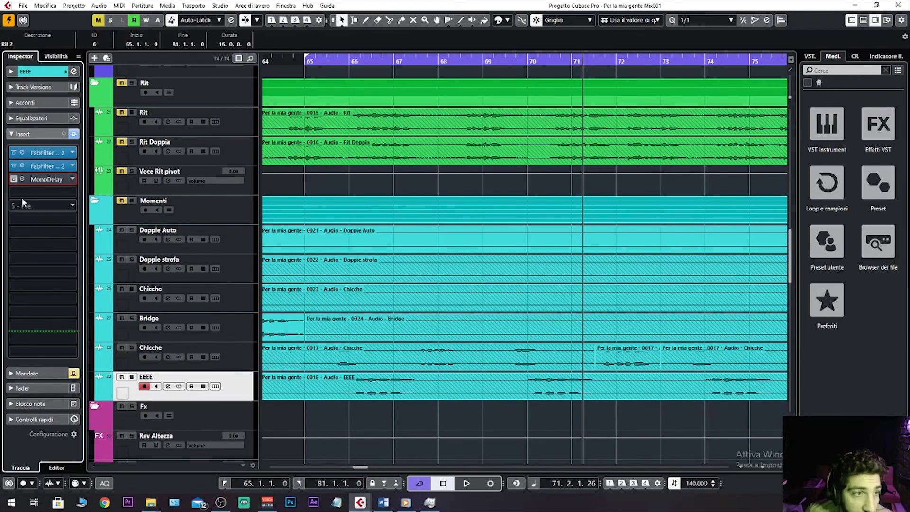
- Open the EEEE track's MonoDelay, reactivate the insert during playback, and close its window
click(35, 179)
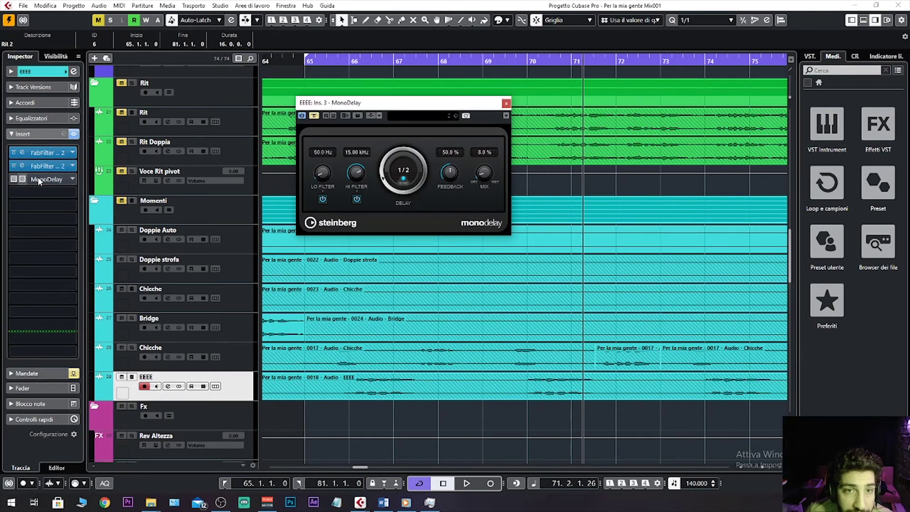
key(space)
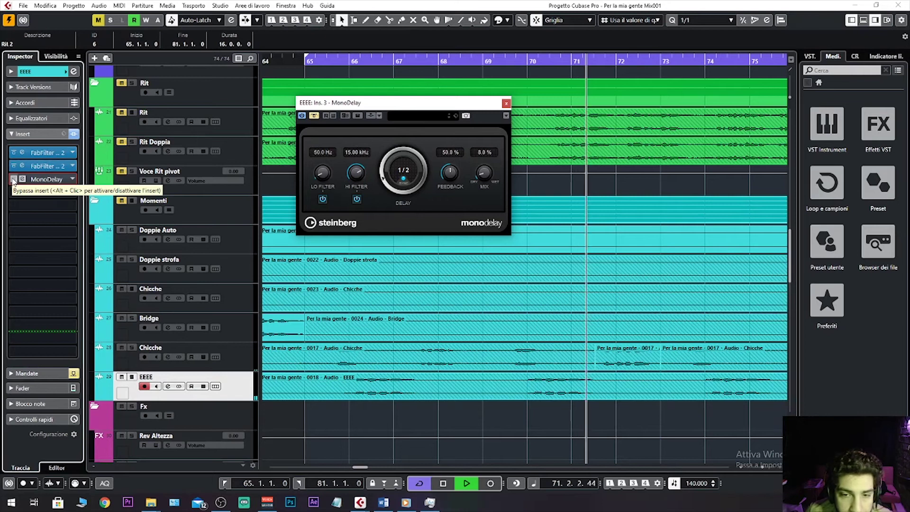
click(14, 179)
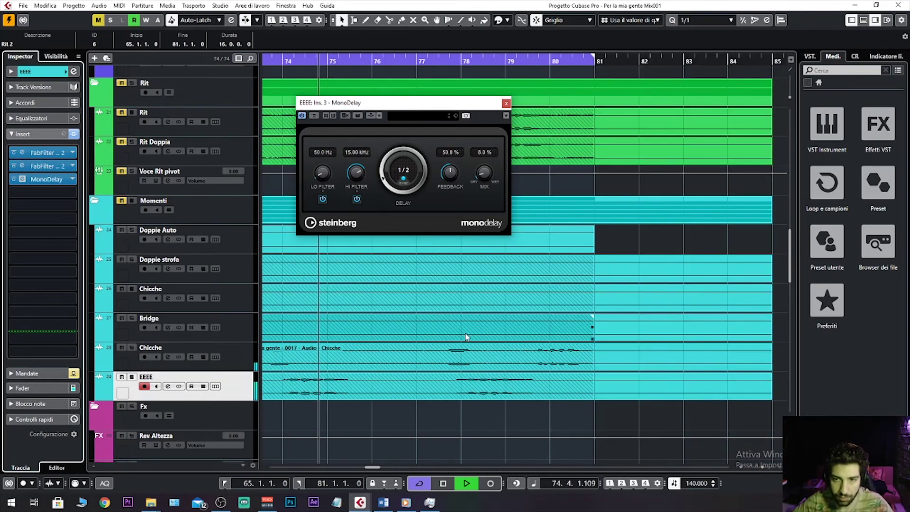
key(space)
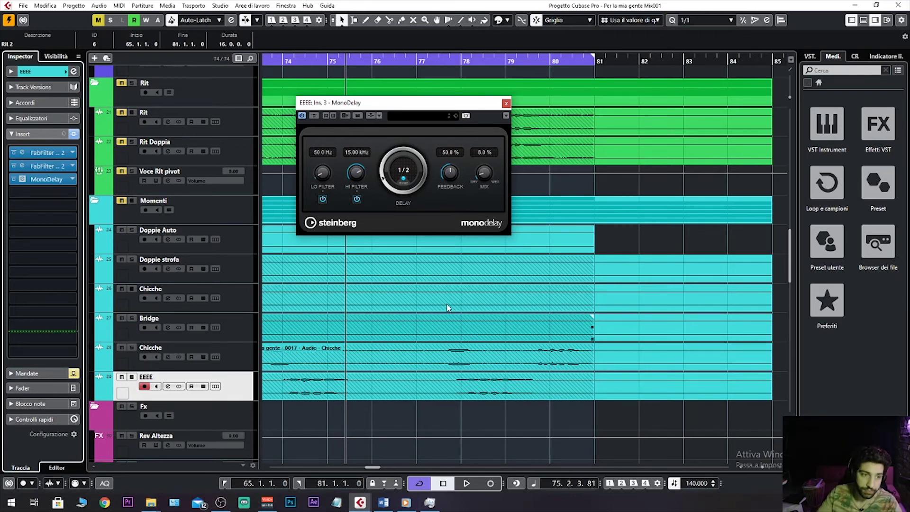
click(507, 102)
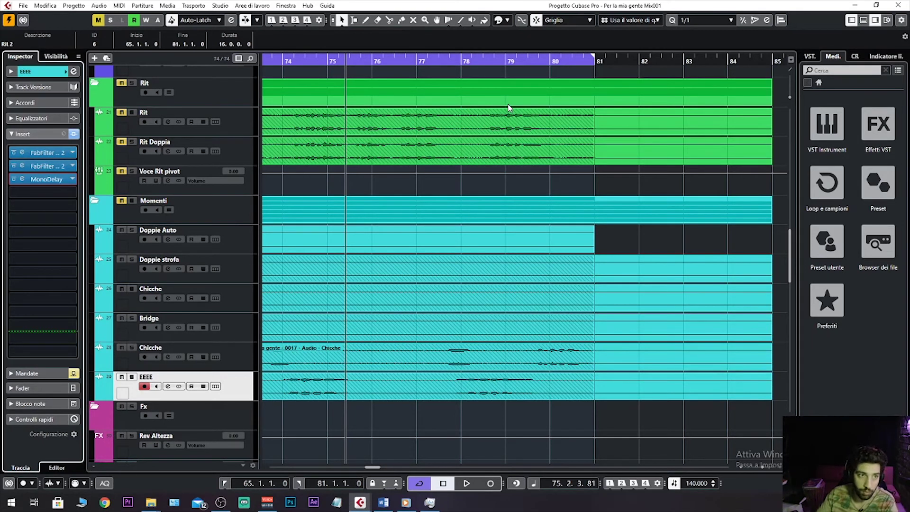
- Compare the sends of the EEEE and Chicche tracks, and reactivate the Church and Rum e ciocc...to sends on EEEE
click(47, 373)
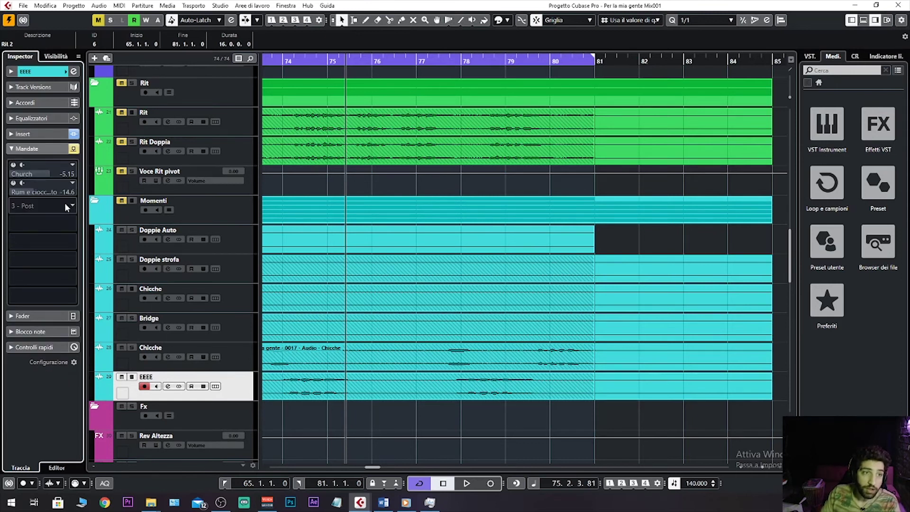
click(242, 365)
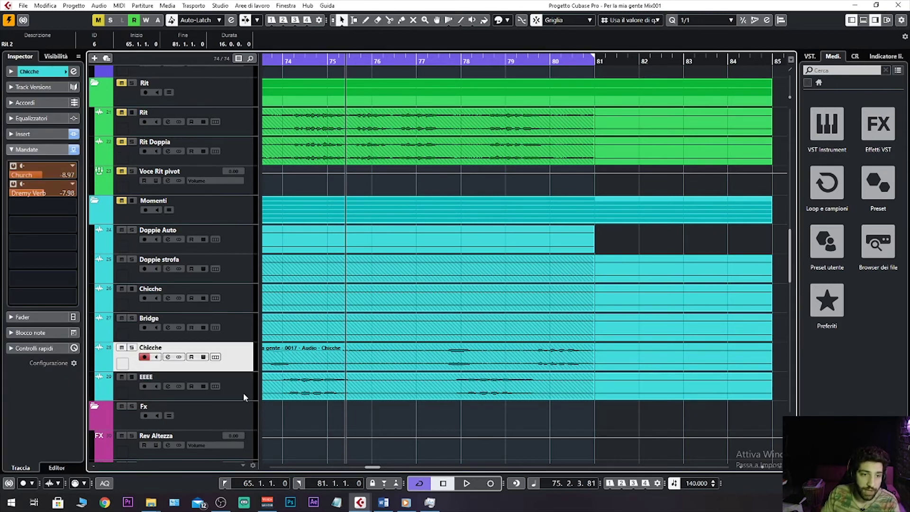
click(243, 393)
click(239, 371)
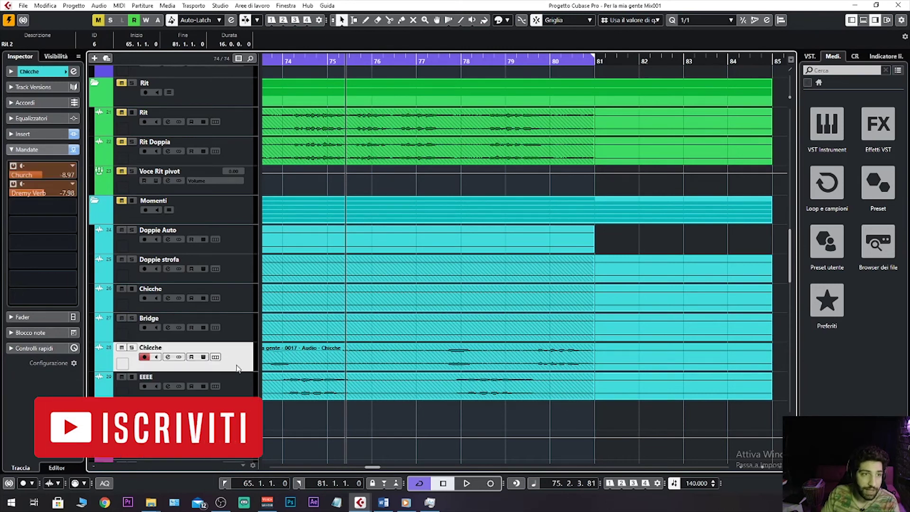
click(238, 395)
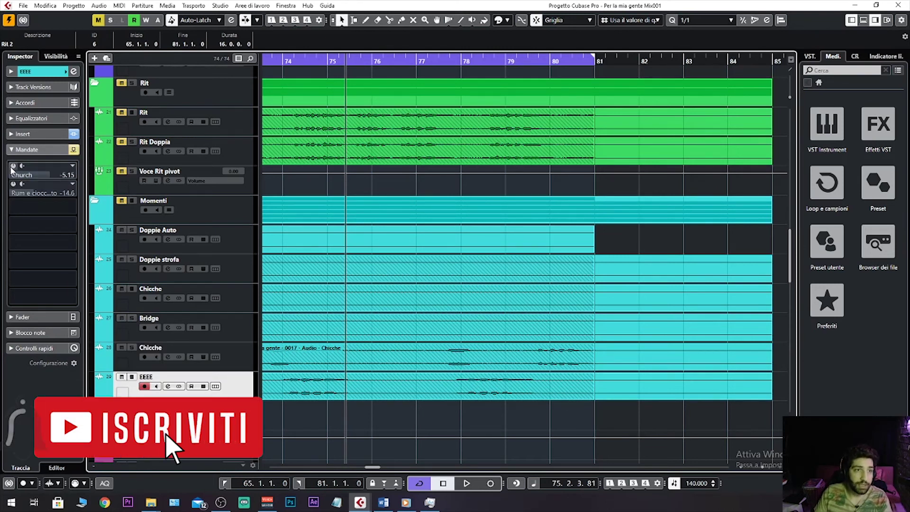
click(241, 365)
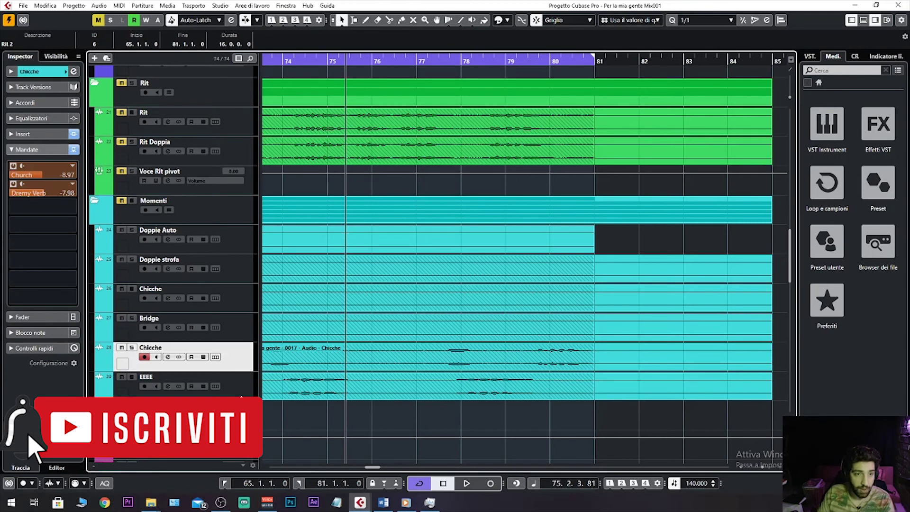
click(241, 396)
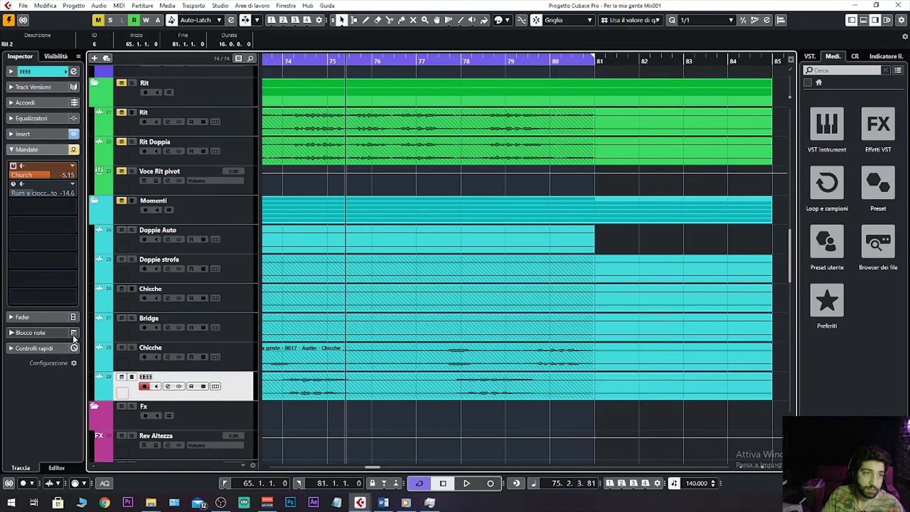
click(14, 184)
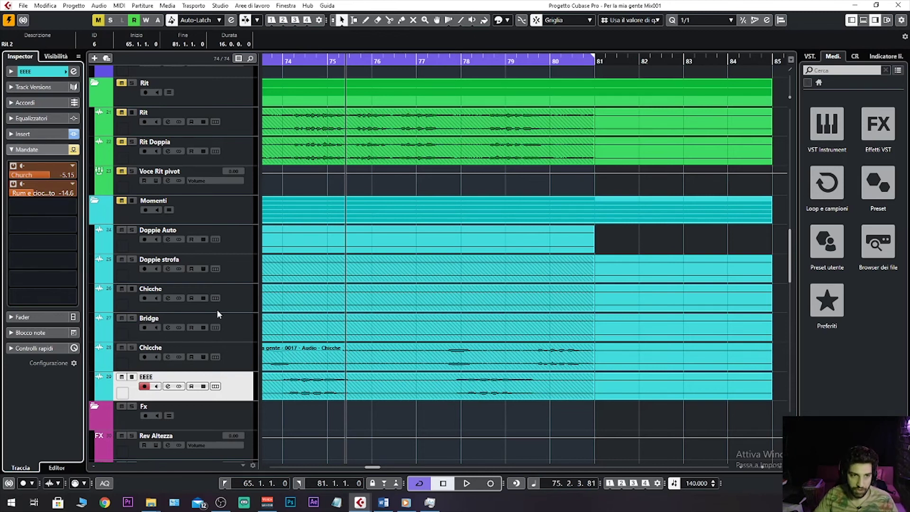
- Mute the lower Chicche track and compare the EEEE playback with its sends active and bypassed
click(127, 347)
key(space)
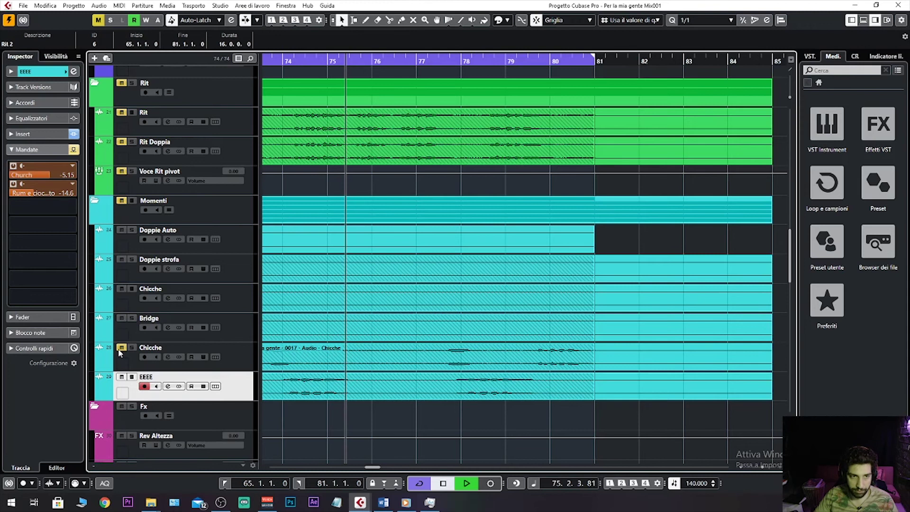
click(278, 376)
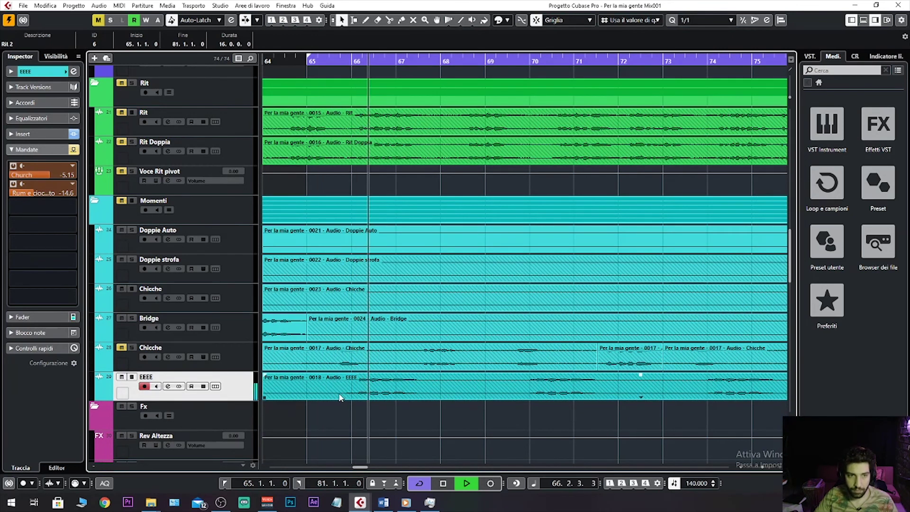
click(74, 150)
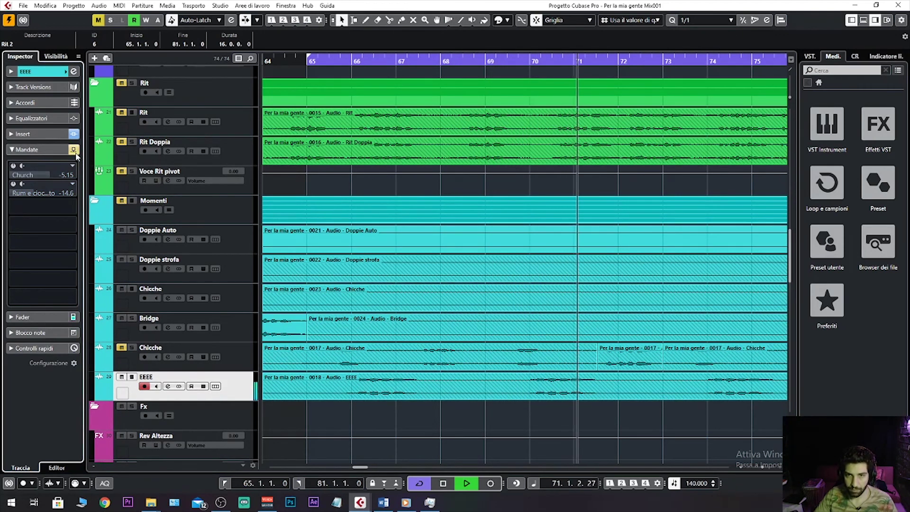
key(space)
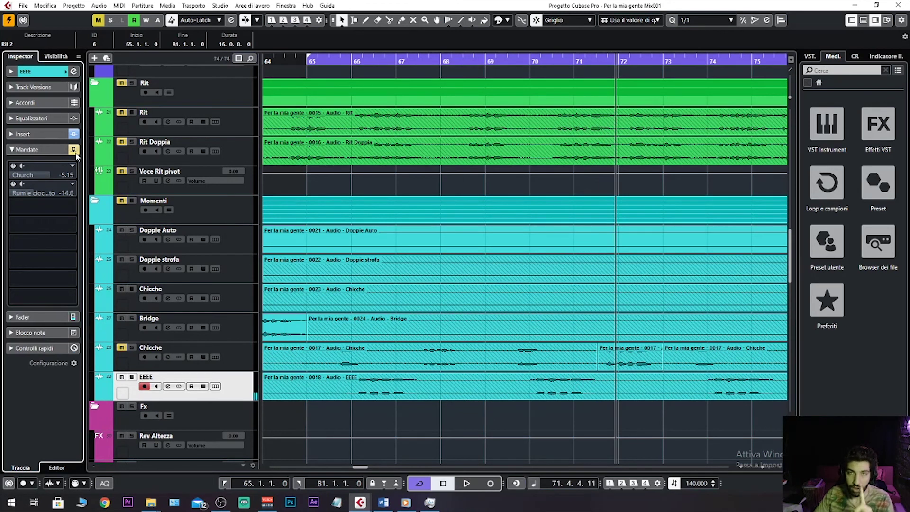
key(space)
click(74, 150)
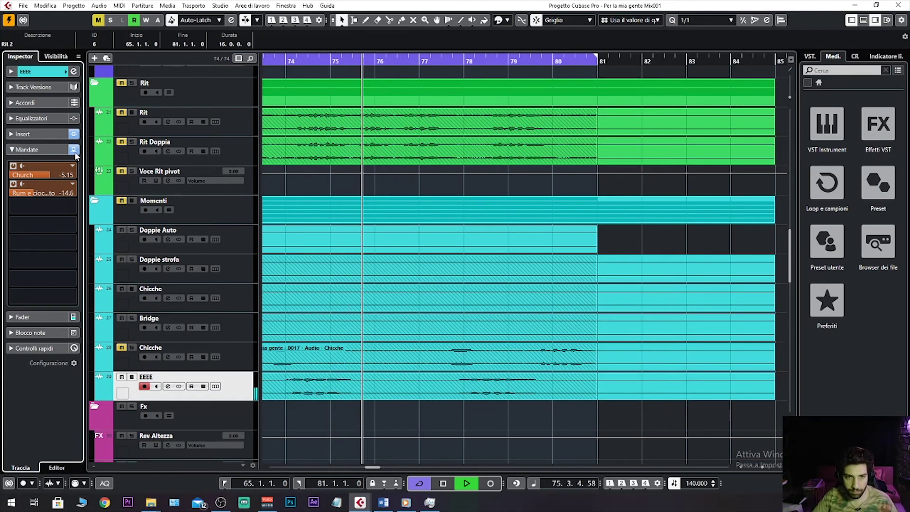
- Listen to EEEE with only the Rum e ciocc...to send active, and again with the Church send re-enabled
key(space)
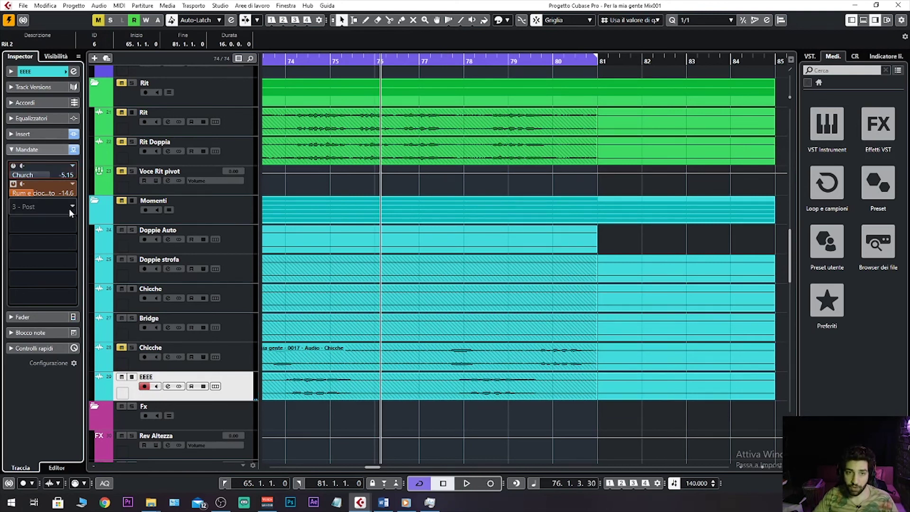
key(space)
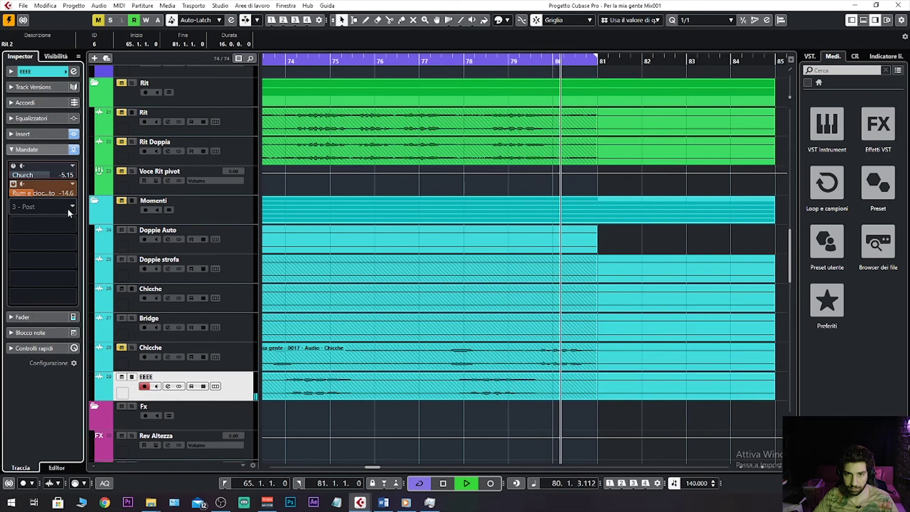
key(space)
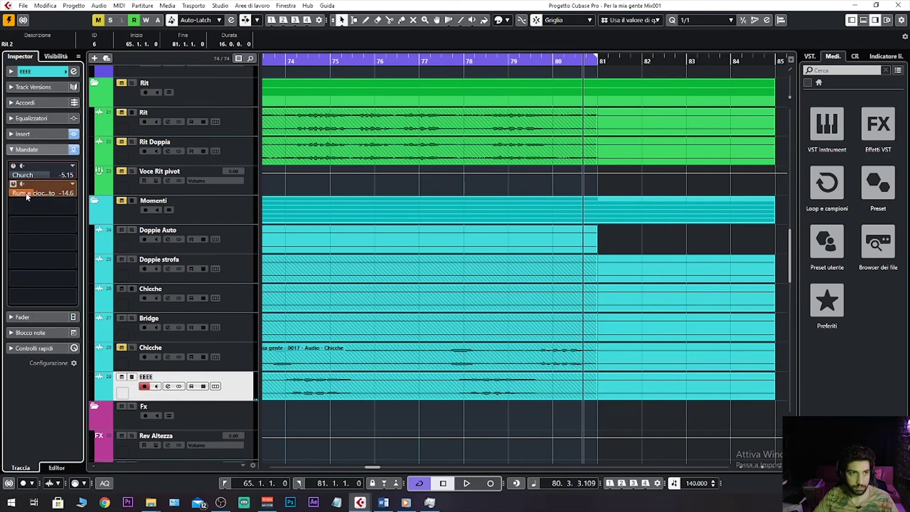
click(13, 166)
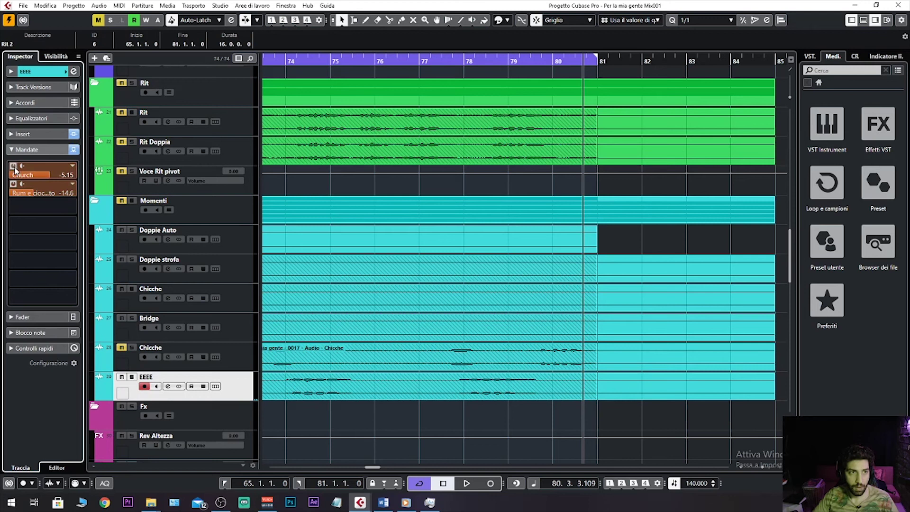
key(space)
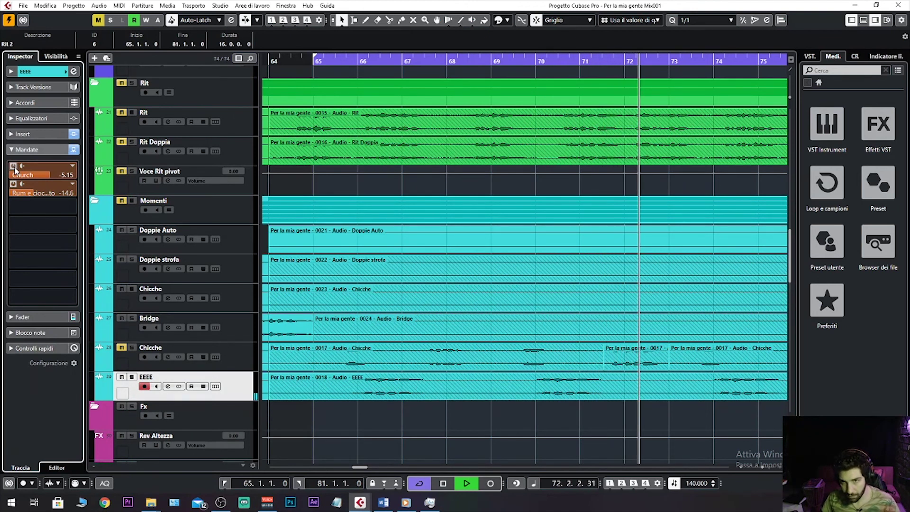
key(space)
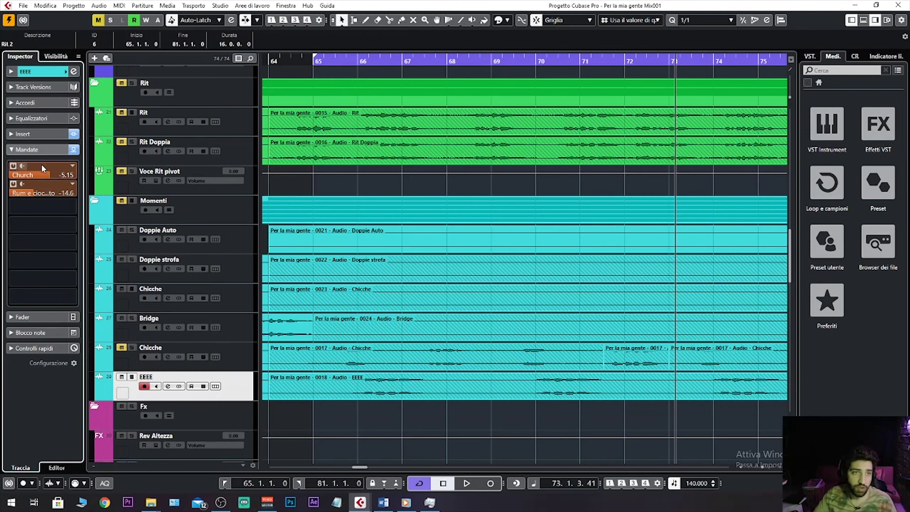
- Unmute the Rit folder and the lower Chicche track and play them together with EEEE
click(121, 84)
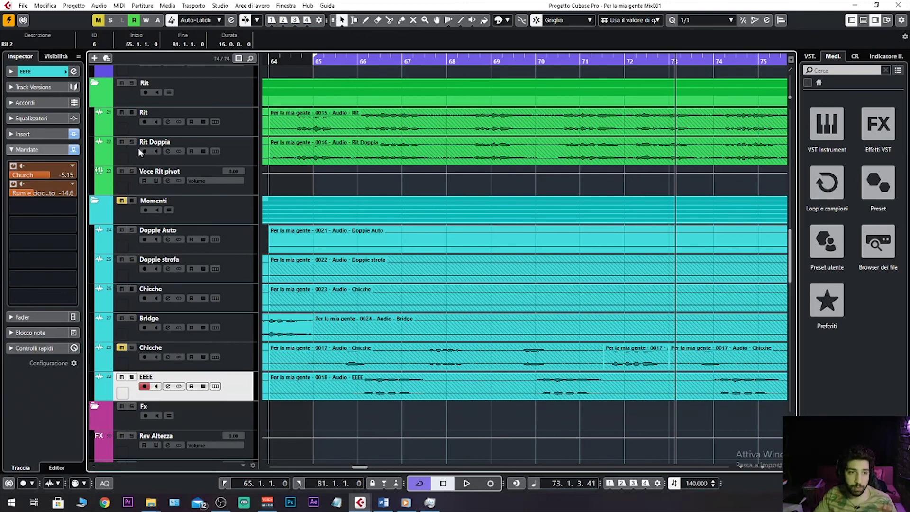
key(space)
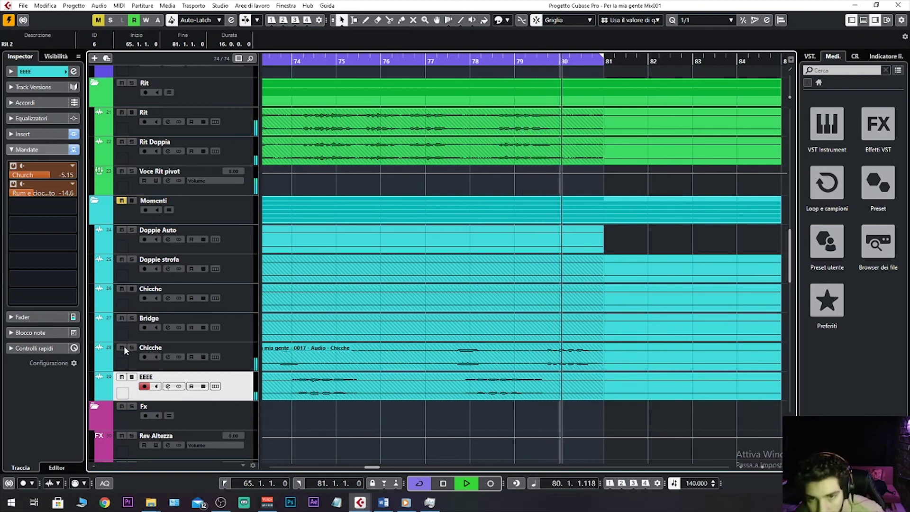
key(space)
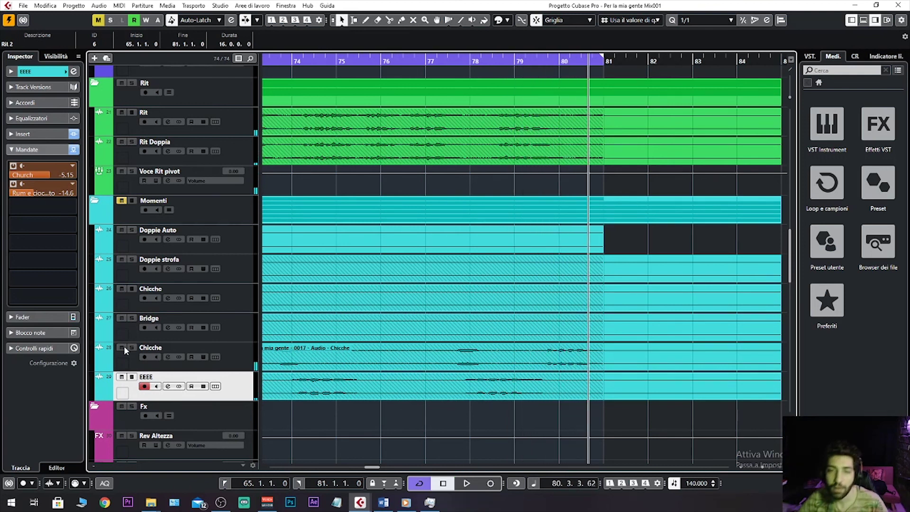